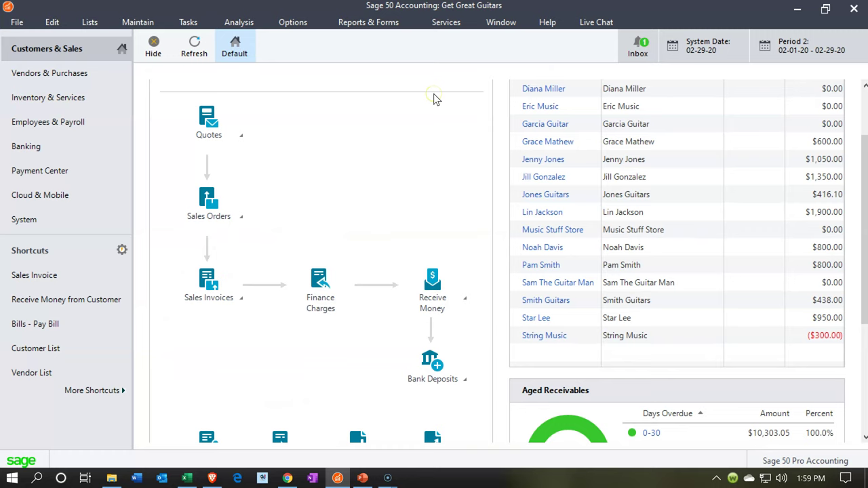
# Display the standard Balance Sheet financial statement for the current period in a maximized window.
pyautogui.click(430, 111)
pyautogui.click(367, 22)
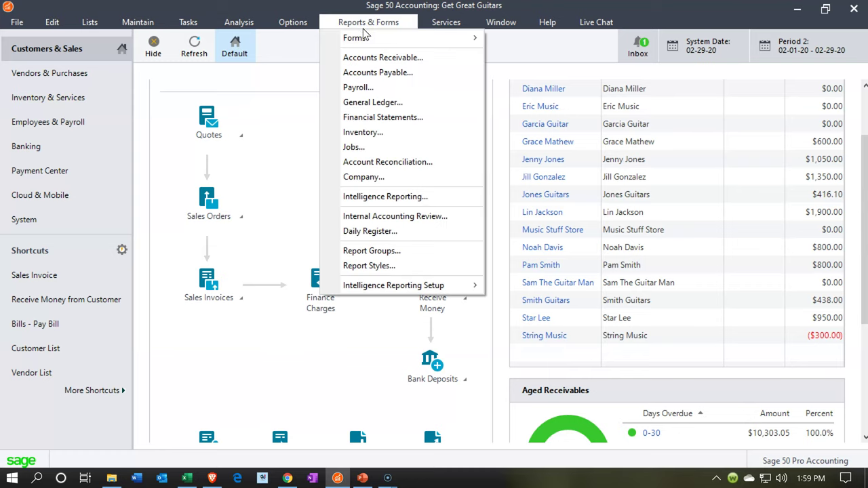
pyautogui.click(400, 132)
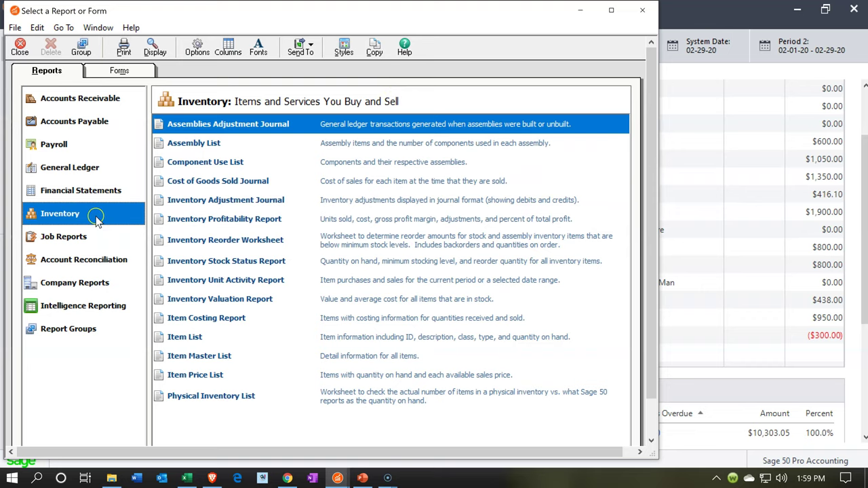
pyautogui.click(90, 196)
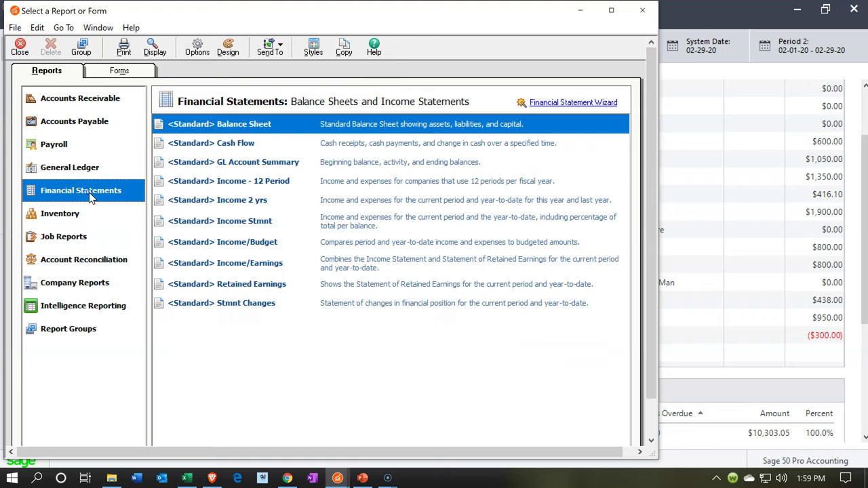
pyautogui.click(242, 127)
pyautogui.doubleClick(242, 126)
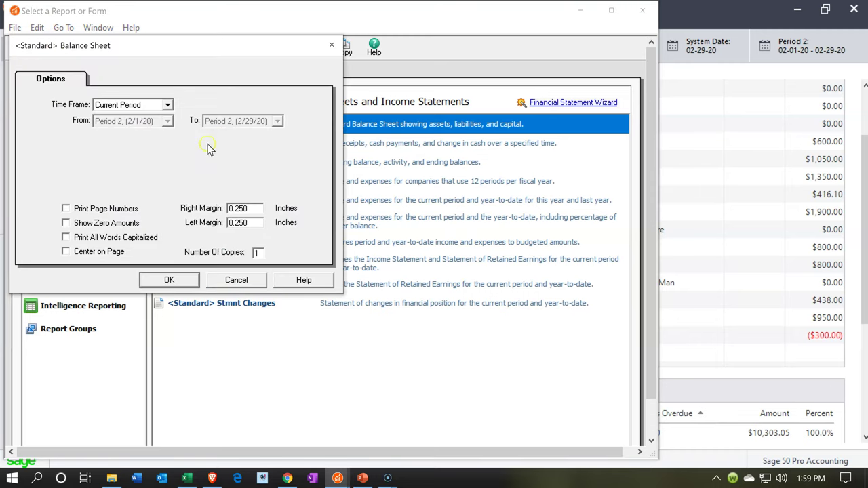
pyautogui.click(184, 254)
pyautogui.click(183, 285)
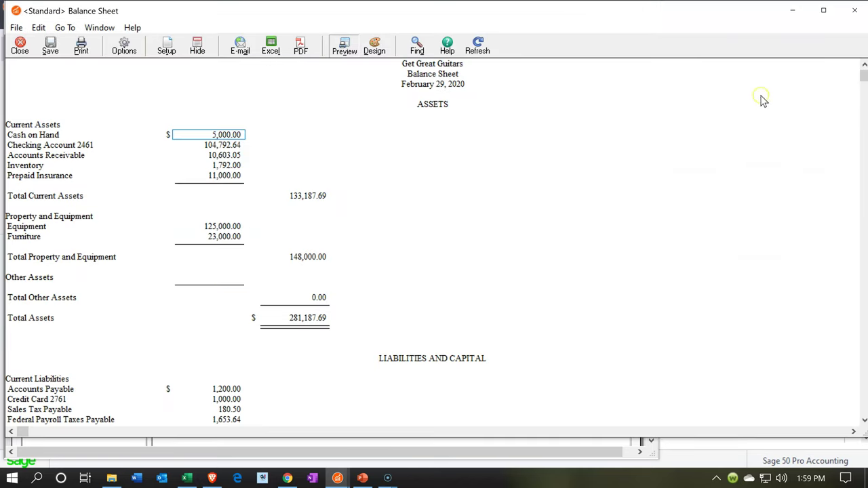
pyautogui.click(824, 10)
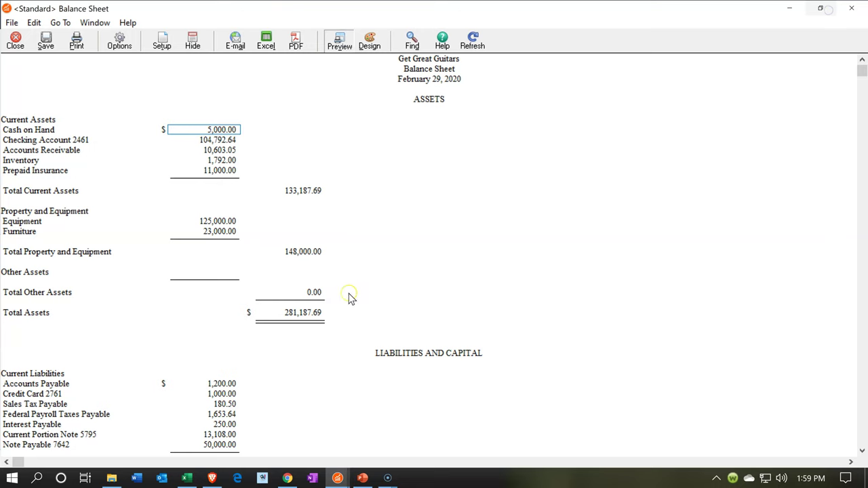
# Examine the balance sheet's liabilities, locating the Current Portion Note 5795 and Long Term Debt-Noncurrent amounts.
pyautogui.scroll(-5, 350, 298)
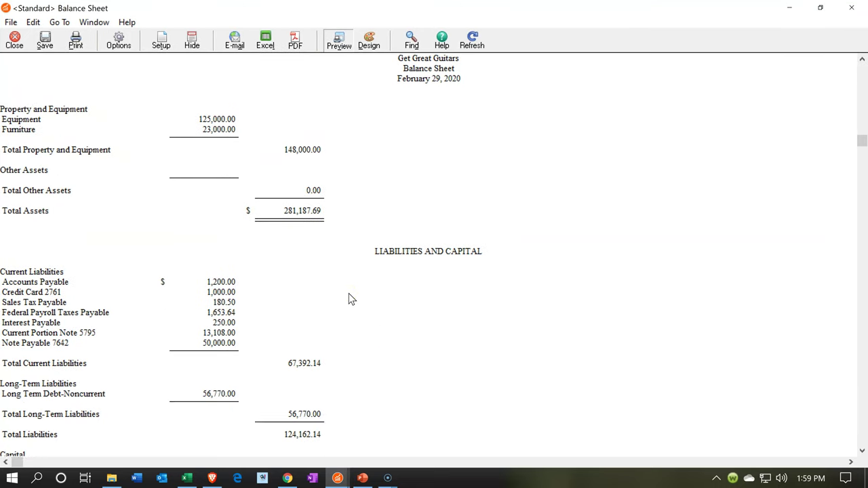
pyautogui.scroll(-5, 350, 297)
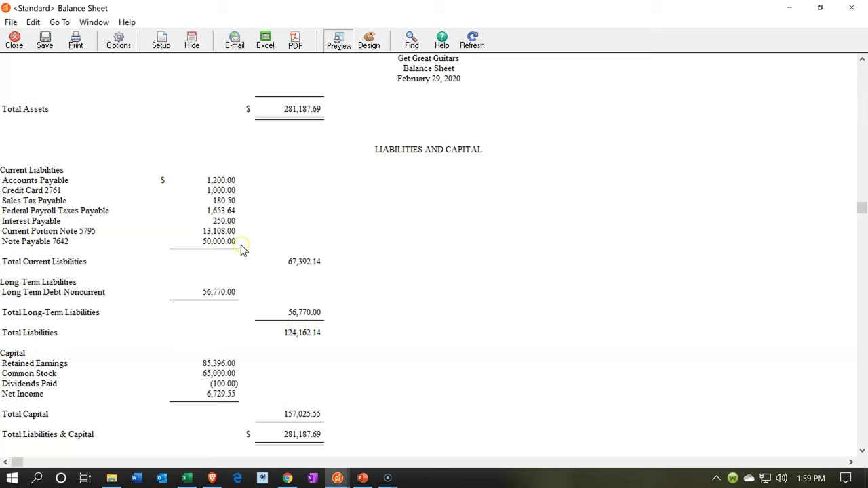
pyautogui.click(220, 231)
pyautogui.click(224, 291)
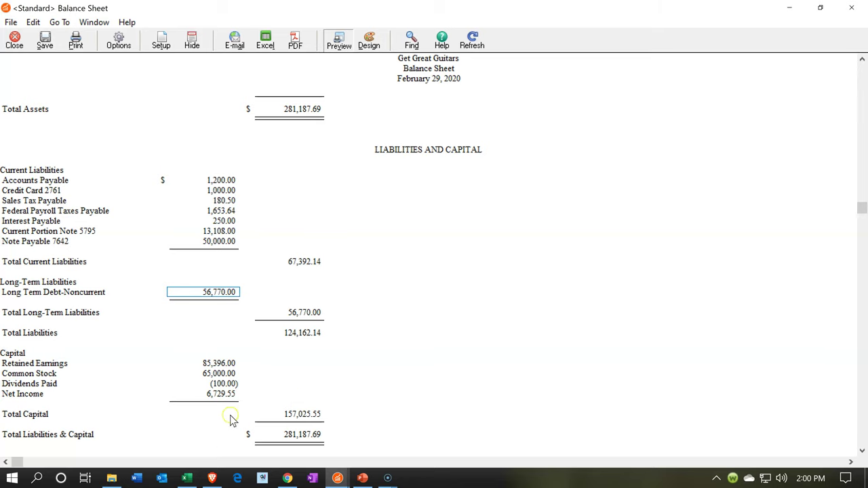
# Switch to the Loan Payments workbook in Excel and inspect the ST and LT amounts on the Loan 1 Practrice sheet.
pyautogui.click(189, 479)
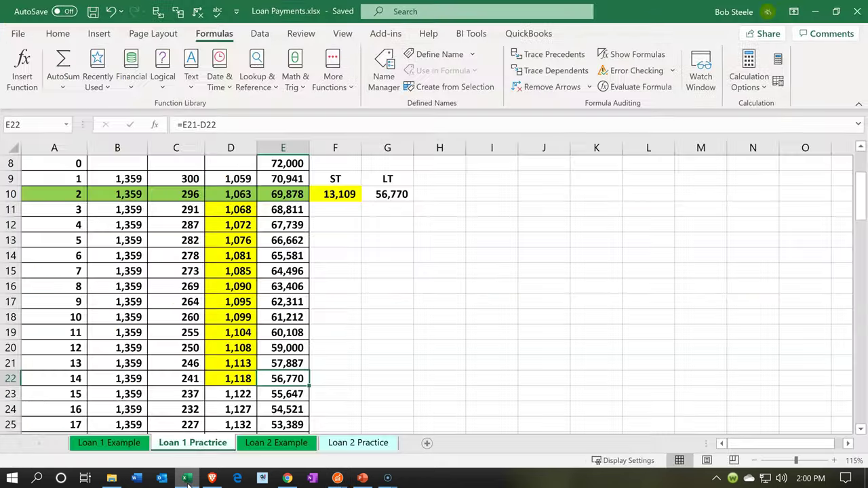
pyautogui.click(335, 238)
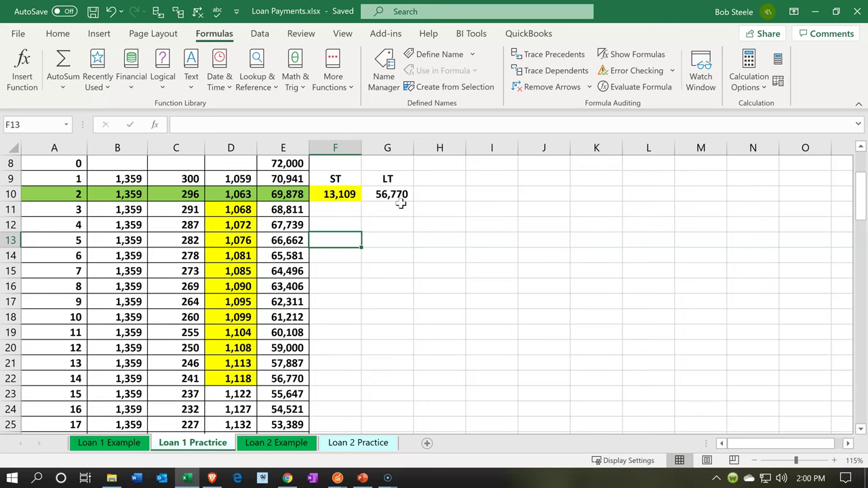
pyautogui.moveTo(347, 194); pyautogui.dragTo(403, 193)
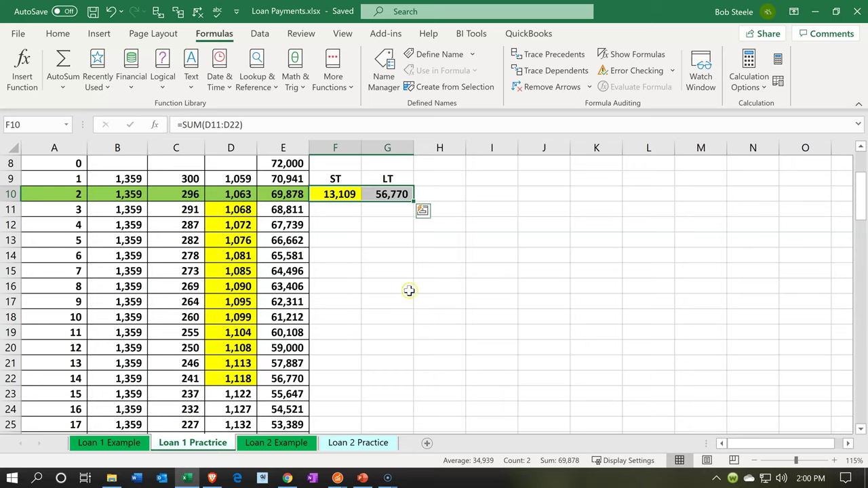
# Compare the period 2 loan balance in E10 with its short-term portion in F10 and long-term portion in G10.
pyautogui.click(287, 195)
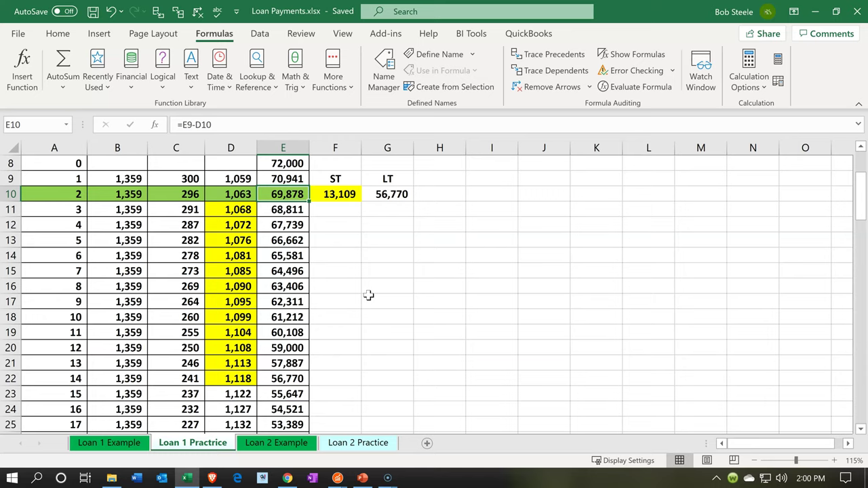
pyautogui.press('Right')
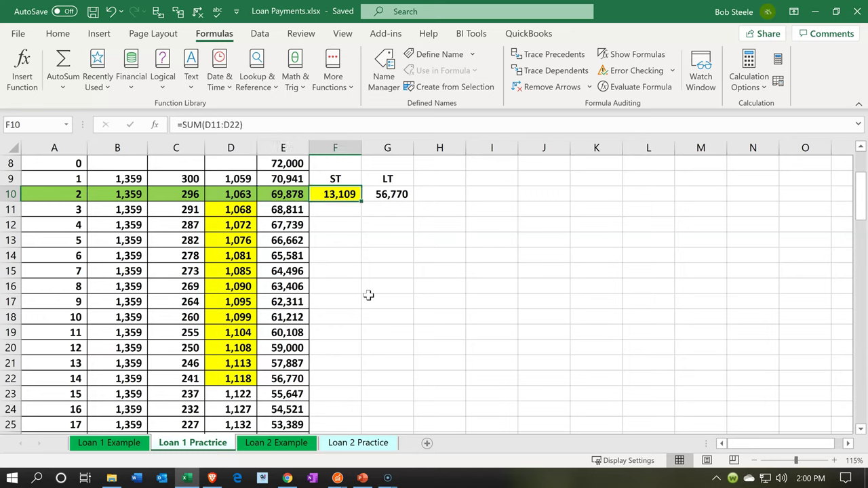
pyautogui.press('Right')
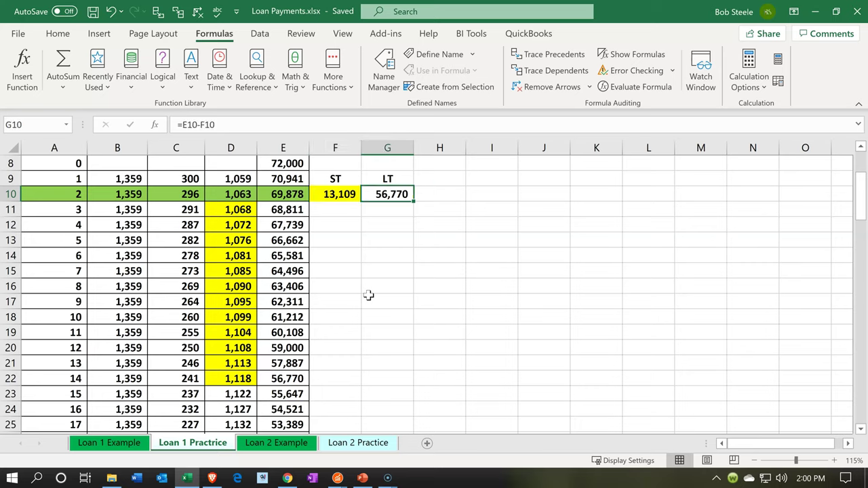
pyautogui.press('Left')
pyautogui.press('Left')
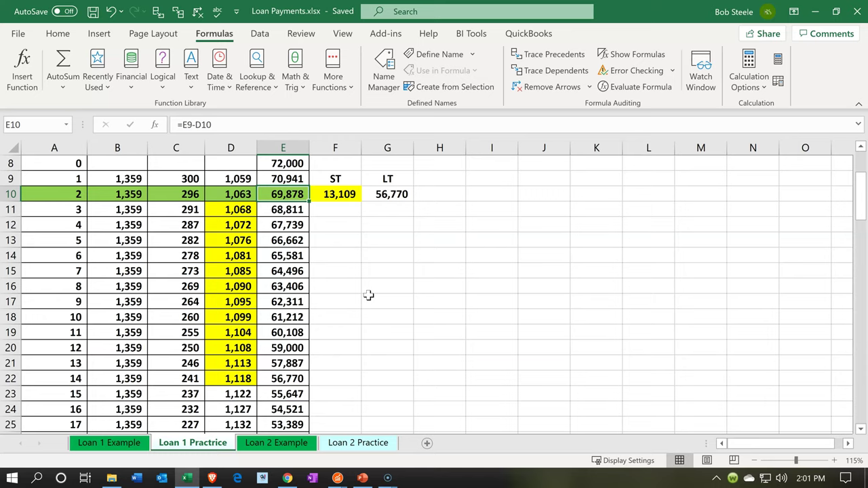
pyautogui.press('Right')
pyautogui.press('Right')
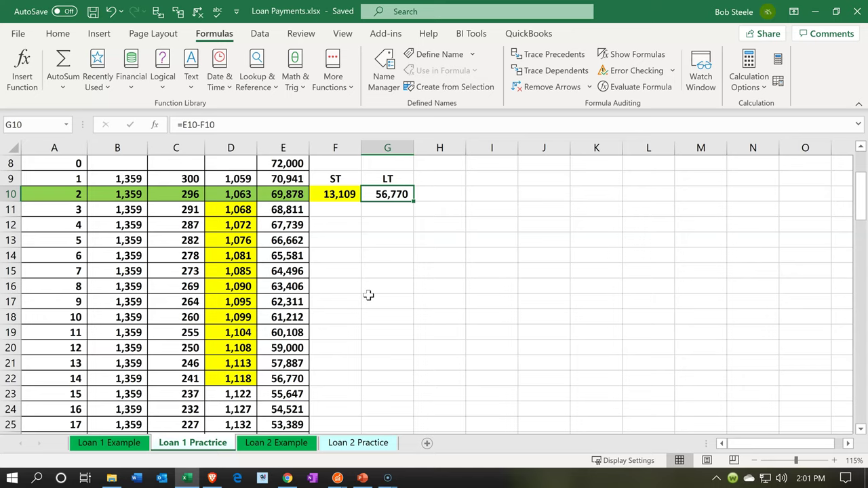
pyautogui.press('Left')
pyautogui.press('Right')
pyautogui.press('Left')
pyautogui.press('Right')
pyautogui.press('Left')
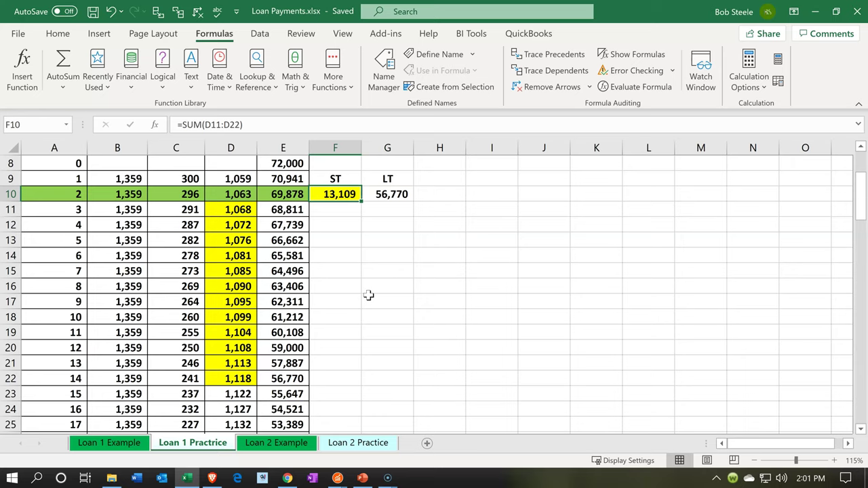
pyautogui.press('Left')
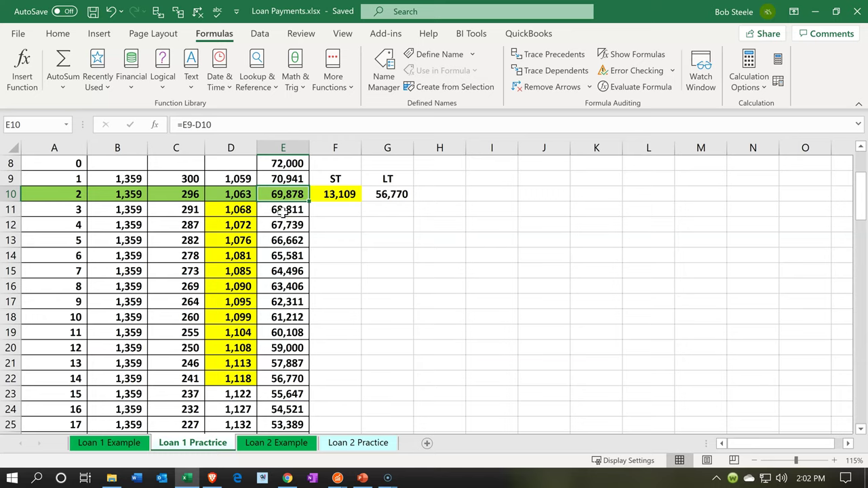
pyautogui.click(283, 211)
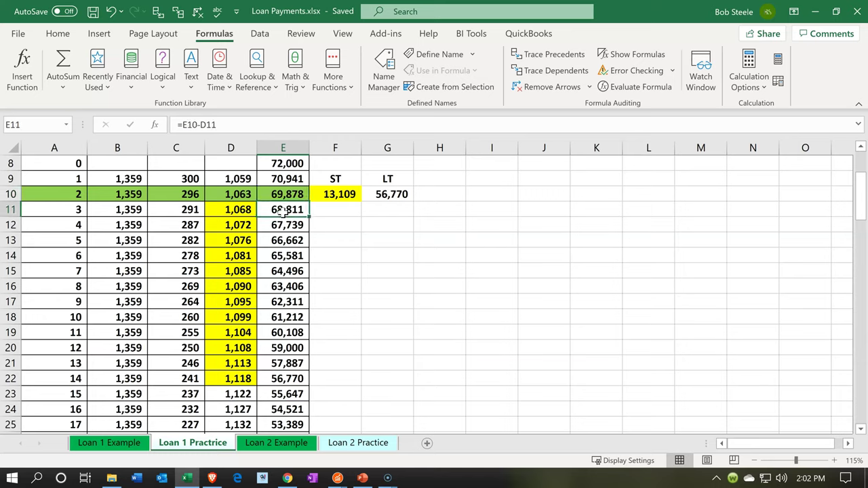
pyautogui.press('Up')
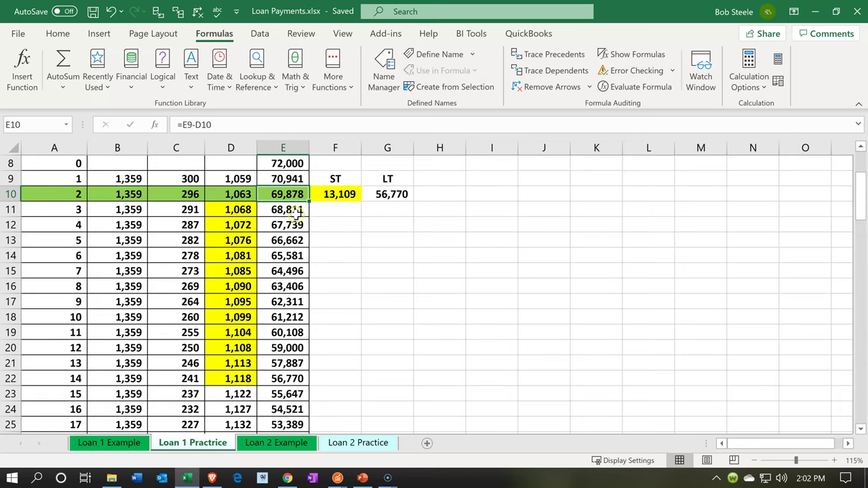
pyautogui.click(388, 196)
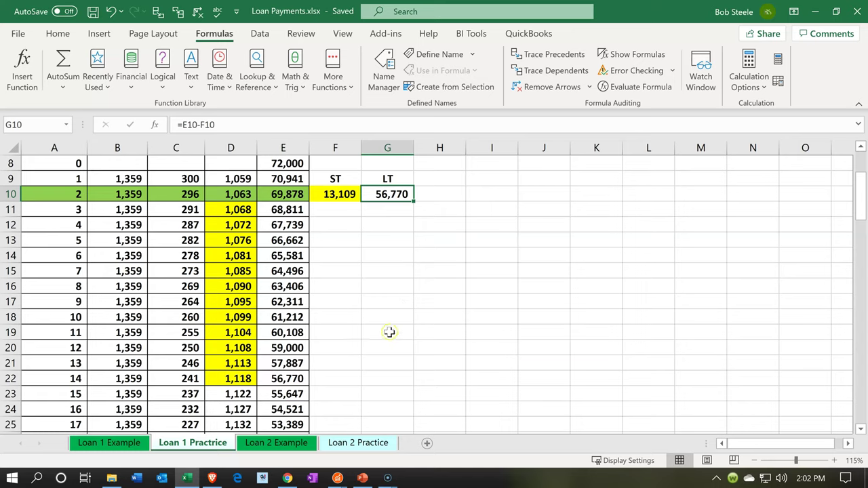
# Return to the Sage 50 balance sheet, trace Long Term Debt-Noncurrent through the general ledger to its journal entry, and close both detail windows.
pyautogui.click(338, 478)
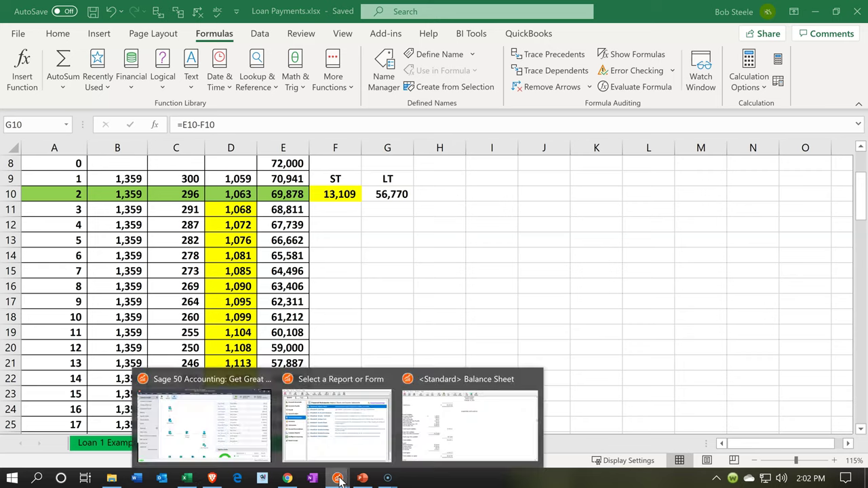
pyautogui.click(210, 428)
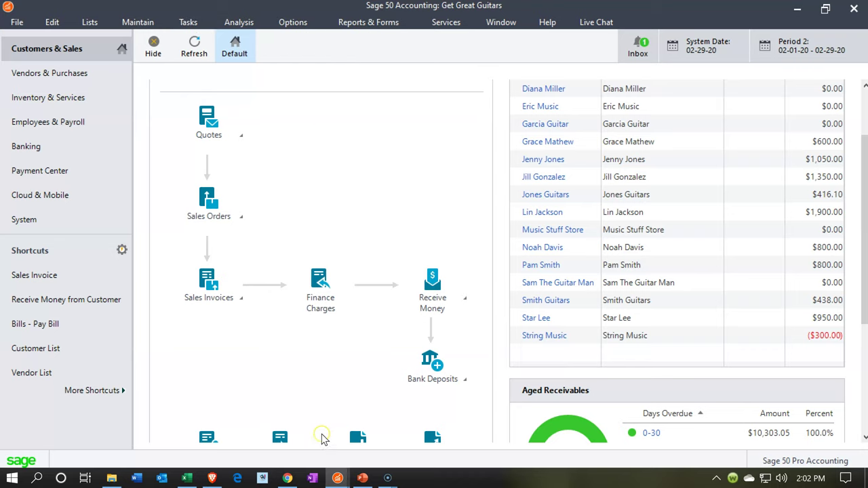
pyautogui.moveTo(332, 480)
pyautogui.click(441, 430)
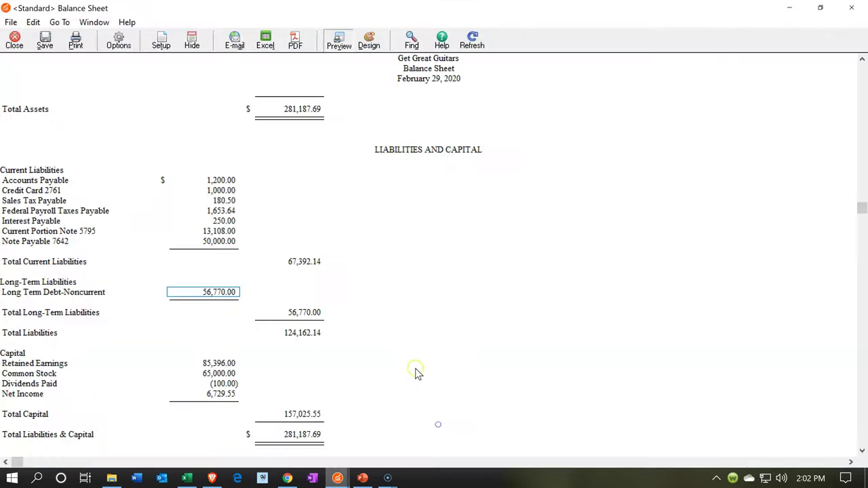
pyautogui.doubleClick(208, 296)
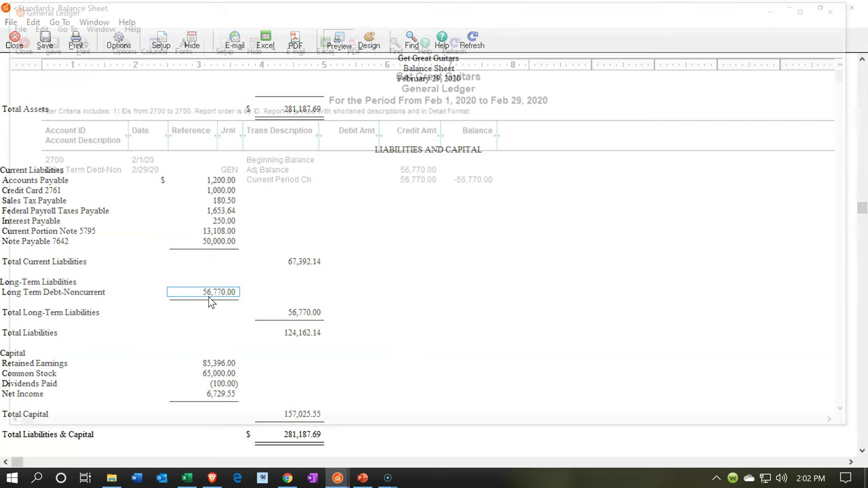
pyautogui.doubleClick(415, 172)
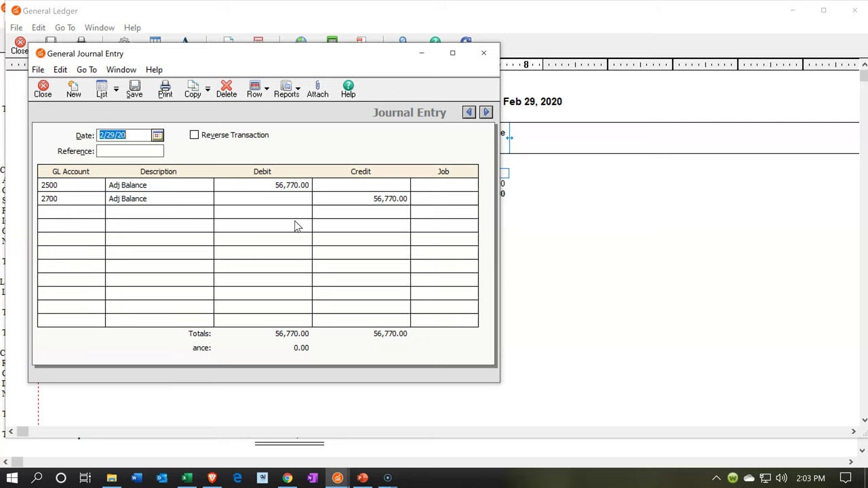
pyautogui.click(484, 52)
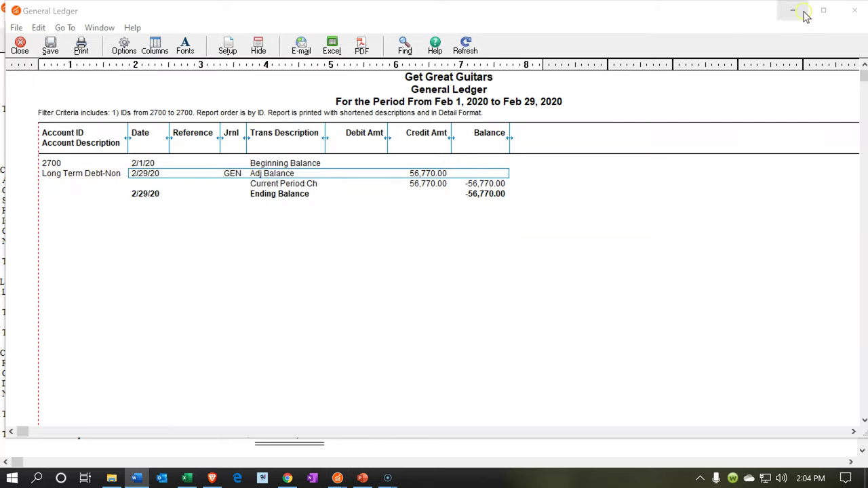
pyautogui.click(857, 11)
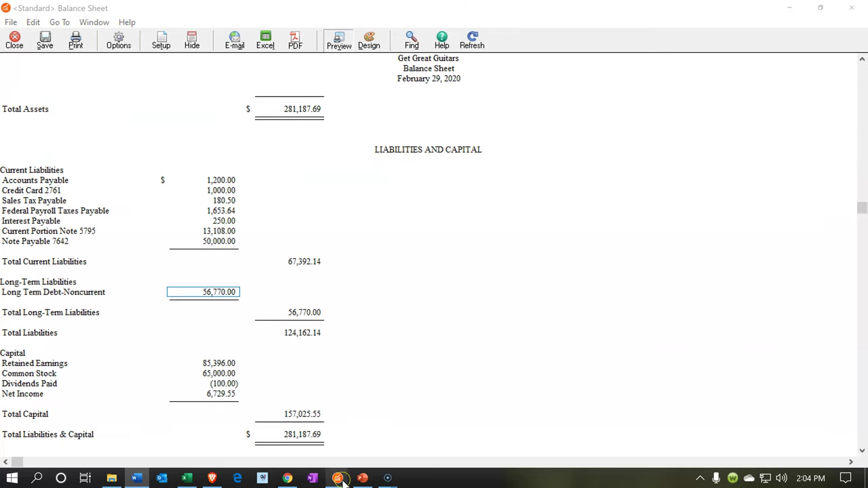
# Switch to the Get Great Guitars main window and open a maximized General Journal Entry form.
pyautogui.moveTo(343, 480)
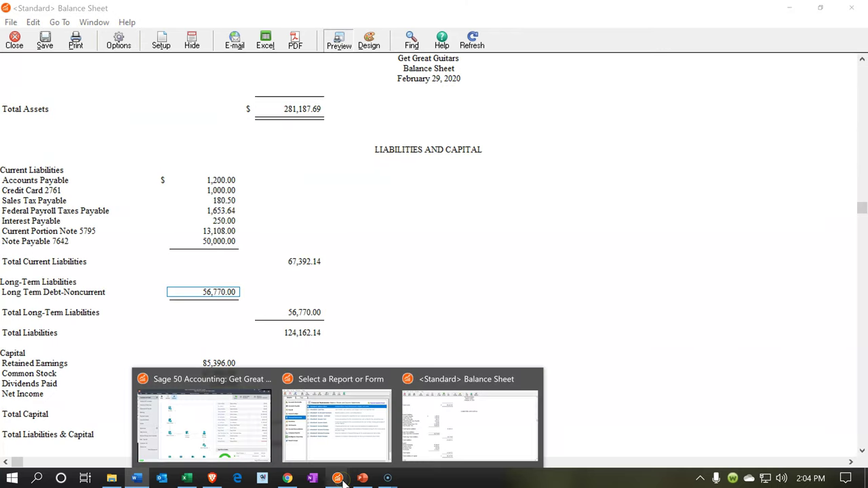
pyautogui.click(255, 427)
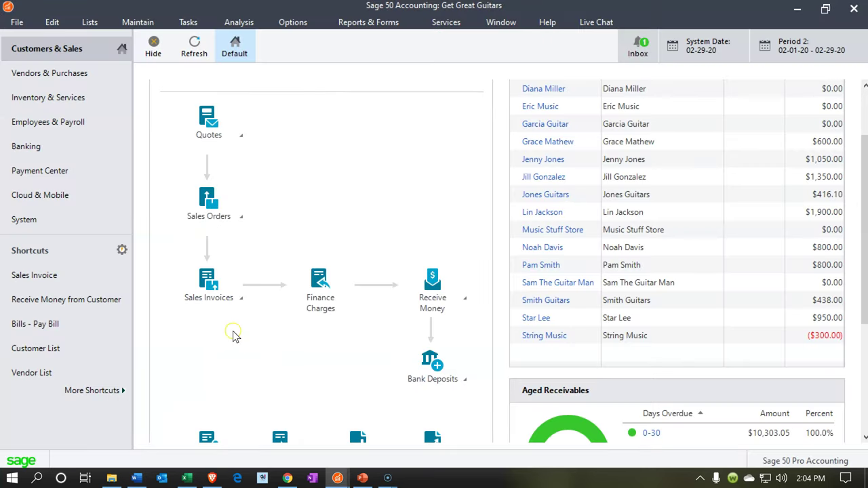
pyautogui.click(196, 26)
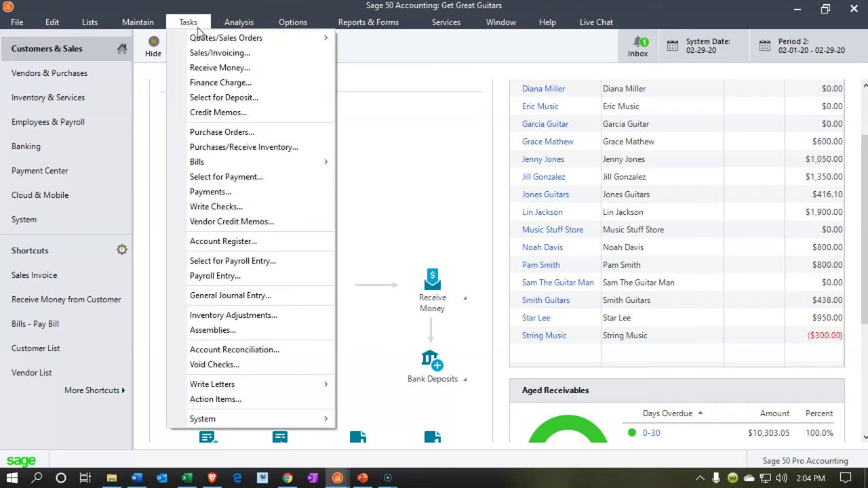
pyautogui.click(201, 297)
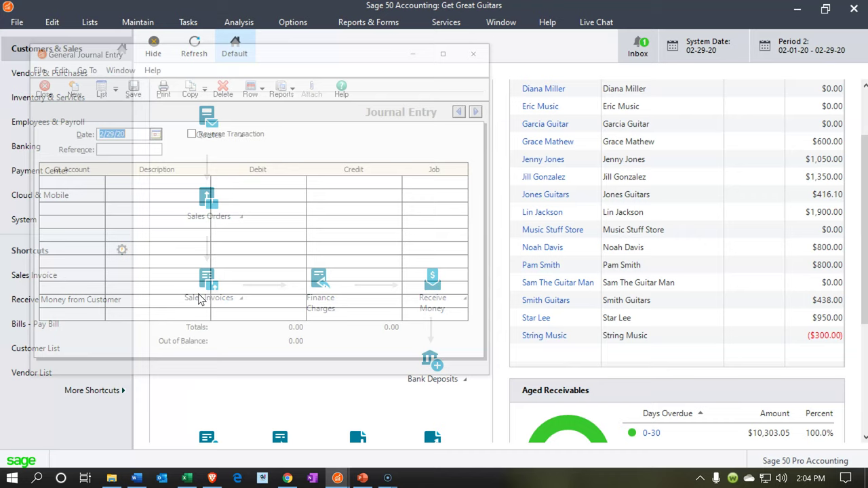
pyautogui.click(453, 52)
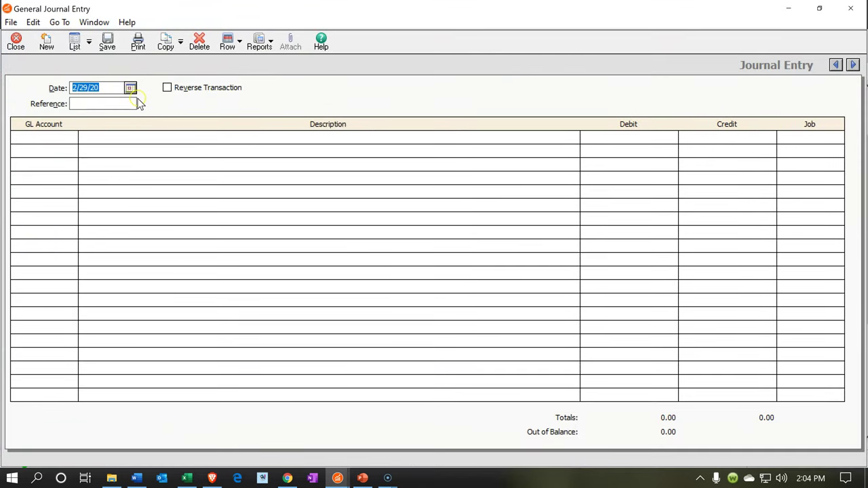
# Set the journal entry's date to March 1, 2020.
pyautogui.click(130, 91)
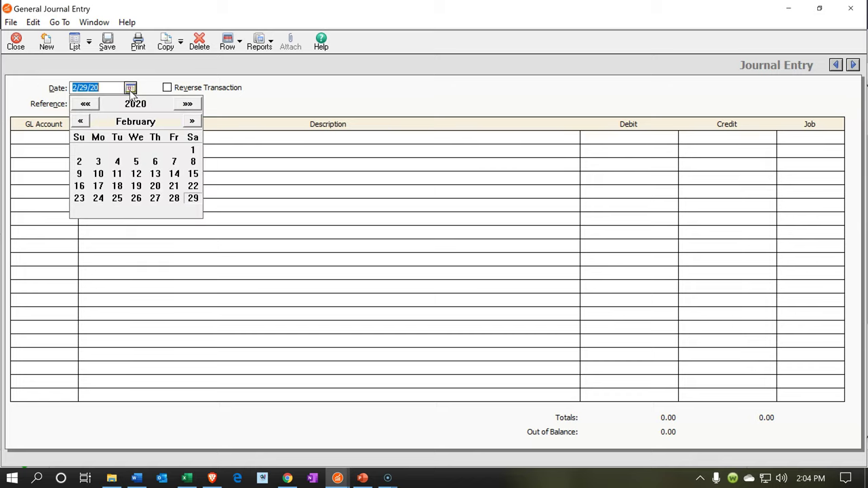
pyautogui.click(191, 122)
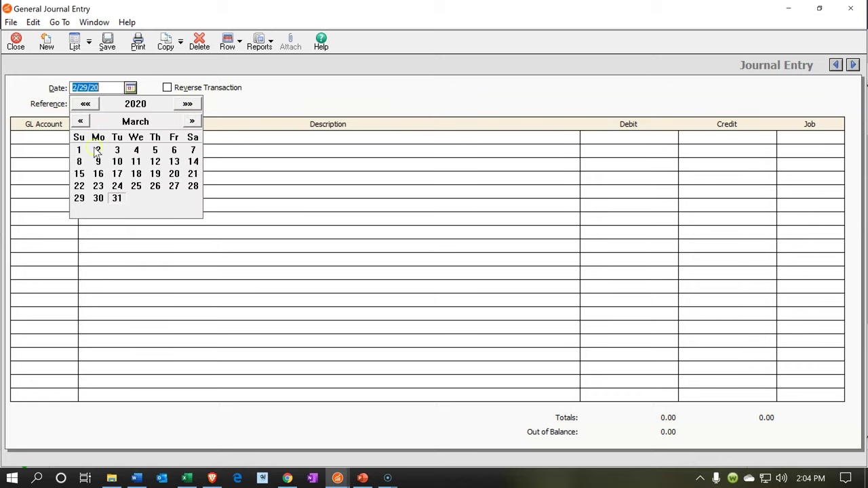
pyautogui.click(79, 150)
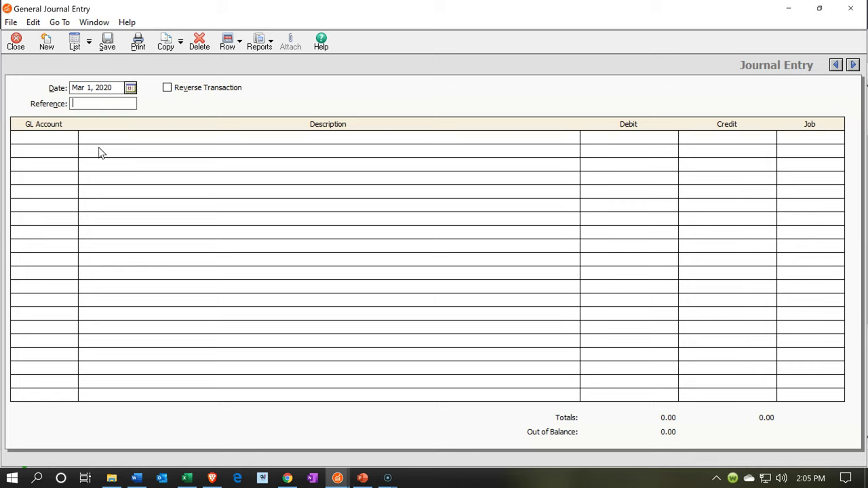
# Enter account 2500, Current Portion Note 5795, on the first journal line and move on to its credit amount.
pyautogui.click(95, 132)
pyautogui.click(73, 144)
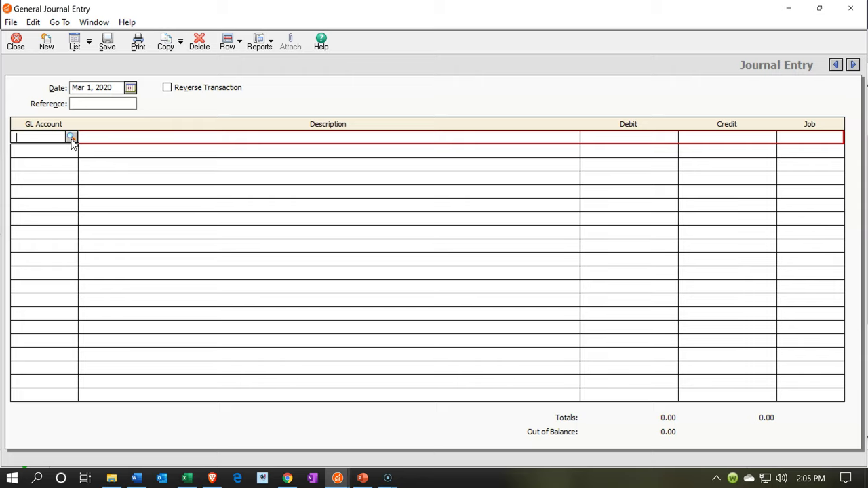
pyautogui.write('2500')
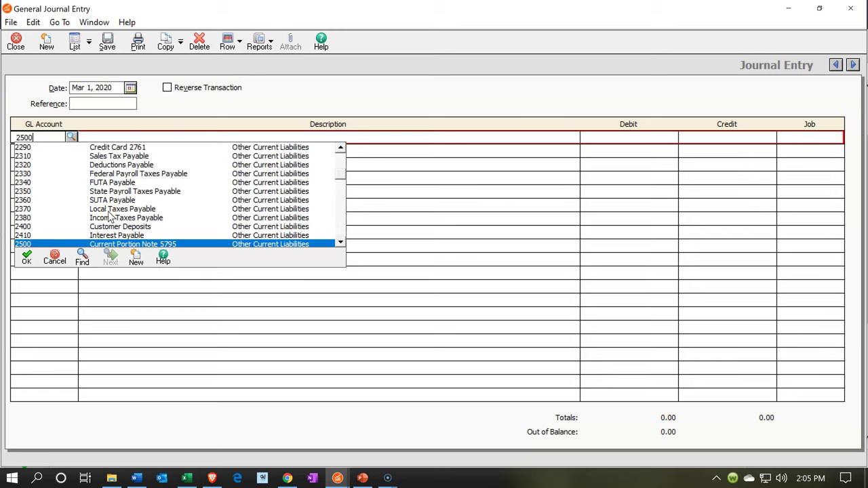
pyautogui.press('Return')
pyautogui.press('Tab')
pyautogui.press('Tab')
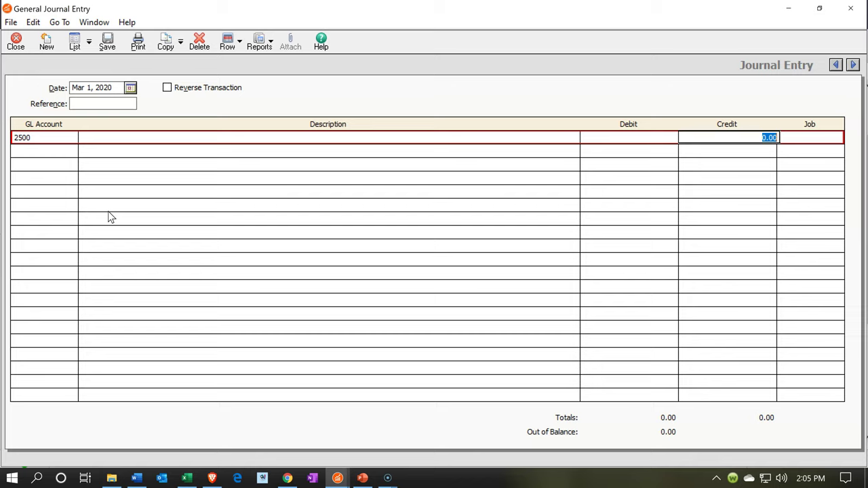
# Check the long-term loan amount in the Excel loan schedule, return to the journal entry, and credit account 2500 with 56,770.
pyautogui.click(194, 481)
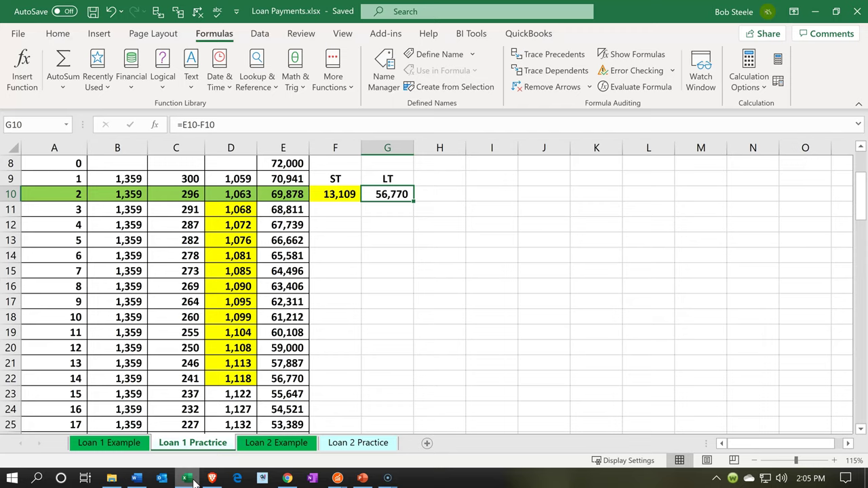
pyautogui.click(194, 480)
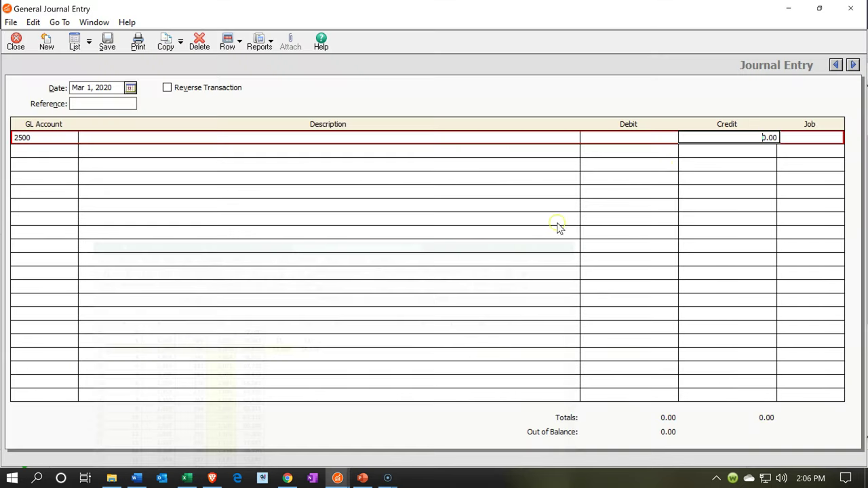
pyautogui.click(712, 138)
pyautogui.write('56770')
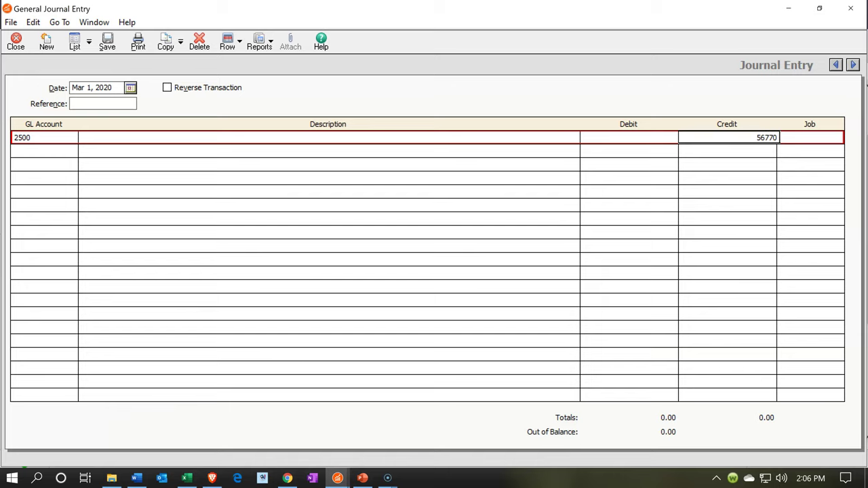
pyautogui.press('Tab')
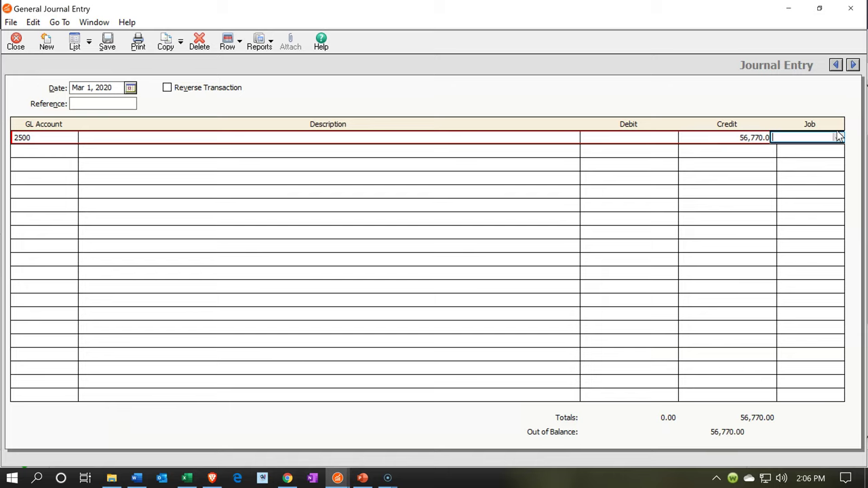
pyautogui.press('Tab')
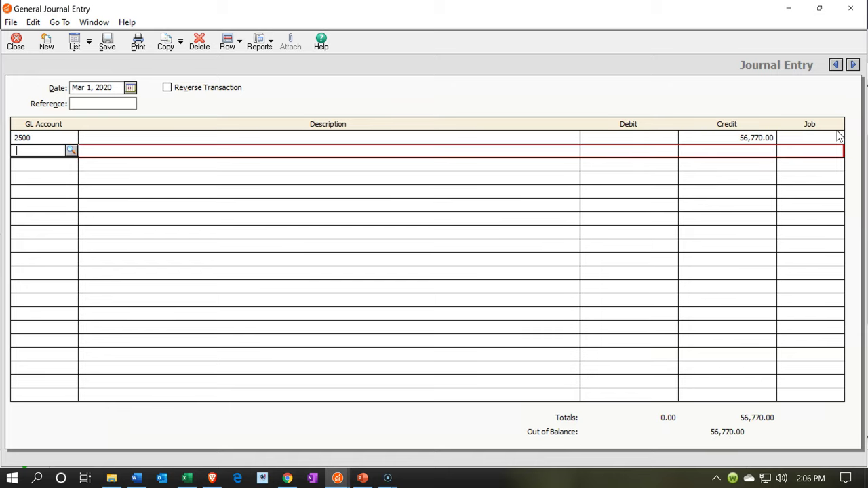
# Add a second journal line for account 2700, Long Term Debt-Noncurrent, with a debit of 56,770.
pyautogui.write('2700')
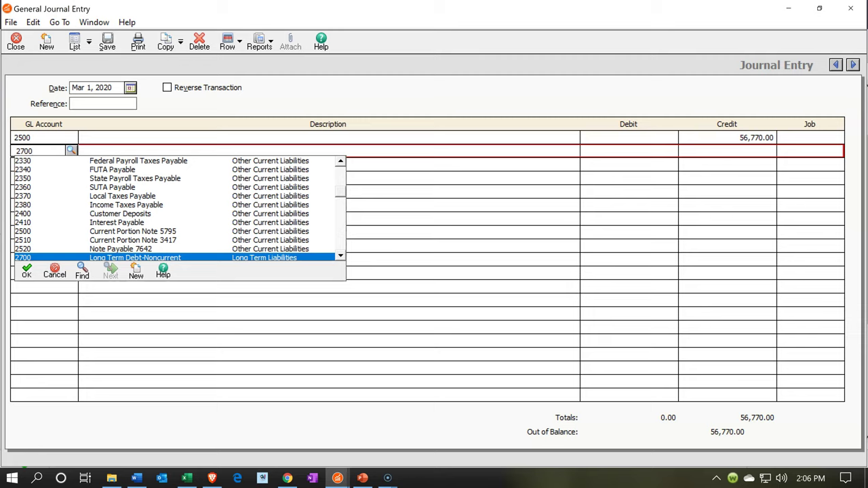
pyautogui.doubleClick(329, 258)
pyautogui.press('Tab')
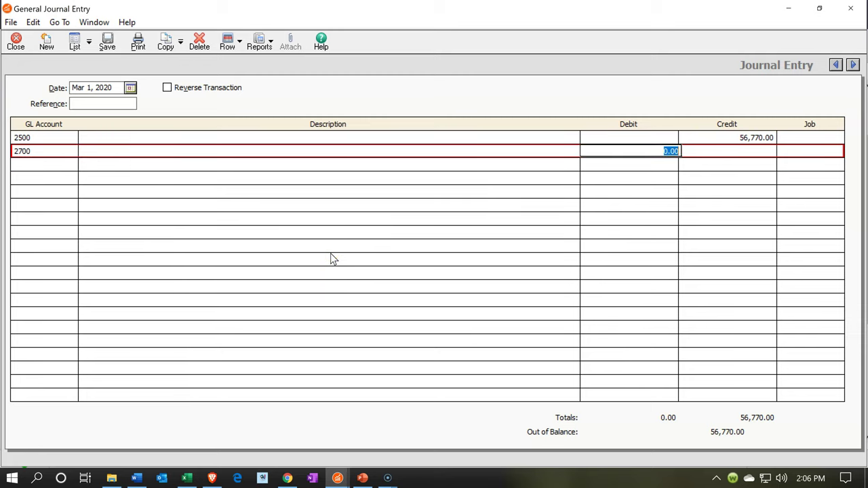
pyautogui.write('56770')
pyautogui.press('Tab')
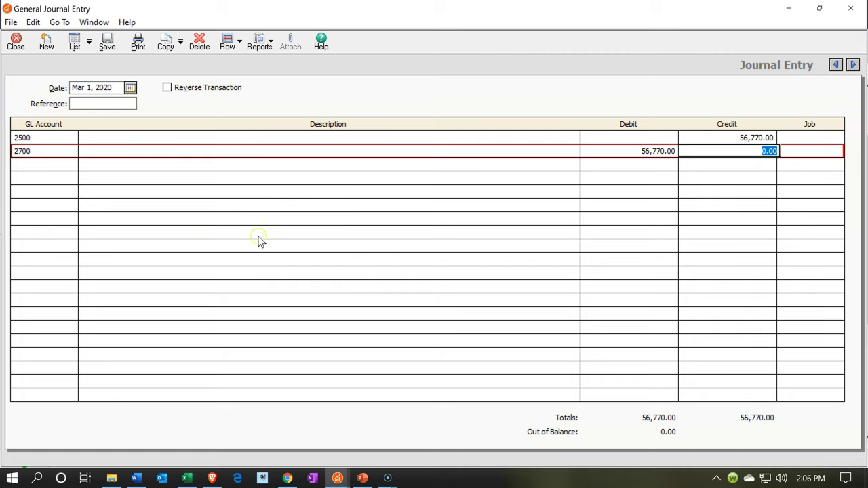
# Describe the account 2500 line as "Reversing Entry" and copy that description text.
pyautogui.click(223, 139)
pyautogui.write('Rev')
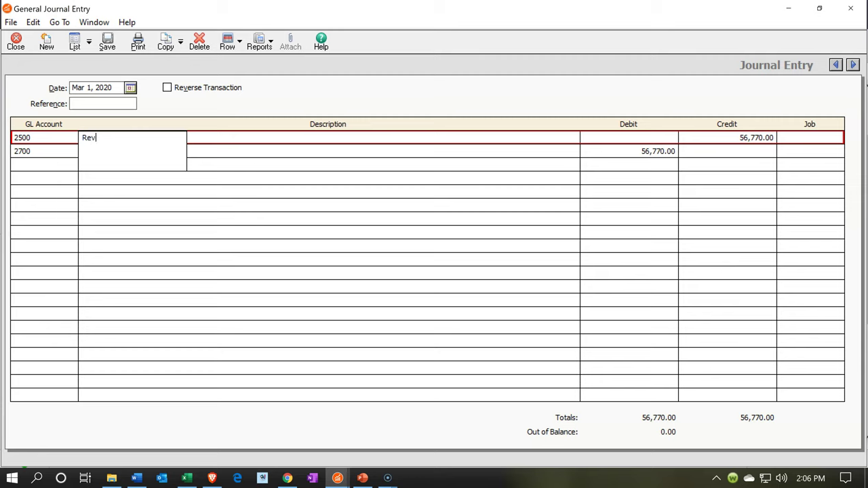
pyautogui.write('ersing Entry')
pyautogui.hotkey('shift', 'Left')
pyautogui.hotkey('shift', 'Left')
pyautogui.hotkey('shift', 'Left')
pyautogui.hotkey('shift', 'Left')
pyautogui.hotkey('shift', 'Left')
pyautogui.hotkey('shift', 'Left')
pyautogui.hotkey('shift', 'Left')
pyautogui.hotkey('shift', 'Left')
pyautogui.hotkey('shift', 'Left')
pyautogui.hotkey('shift', 'Left')
pyautogui.hotkey('shift', 'Left')
pyautogui.hotkey('shift', 'Left')
pyautogui.hotkey('shift', 'Left')
pyautogui.hotkey('shift', 'Left')
pyautogui.hotkey('shift', 'Left')
pyautogui.hotkey('ctrl', 'c')
pyautogui.press('Right')
pyautogui.press('Tab')
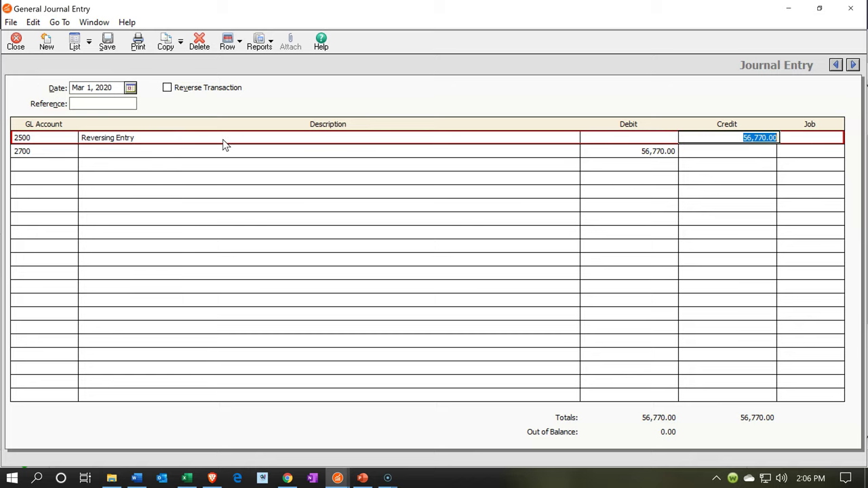
# Paste the copied "Reversing Entry" description into the account 2700 line and complete that line.
pyautogui.press('Tab')
pyautogui.press('Tab')
pyautogui.press('Right')
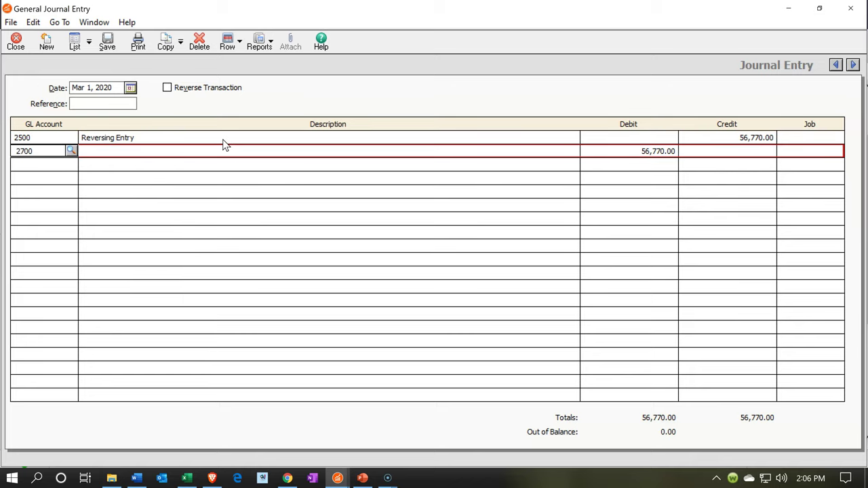
pyautogui.press('Tab')
pyautogui.hotkey('ctrl', 'v')
pyautogui.press('Tab')
pyautogui.press('Tab')
pyautogui.press('Tab')
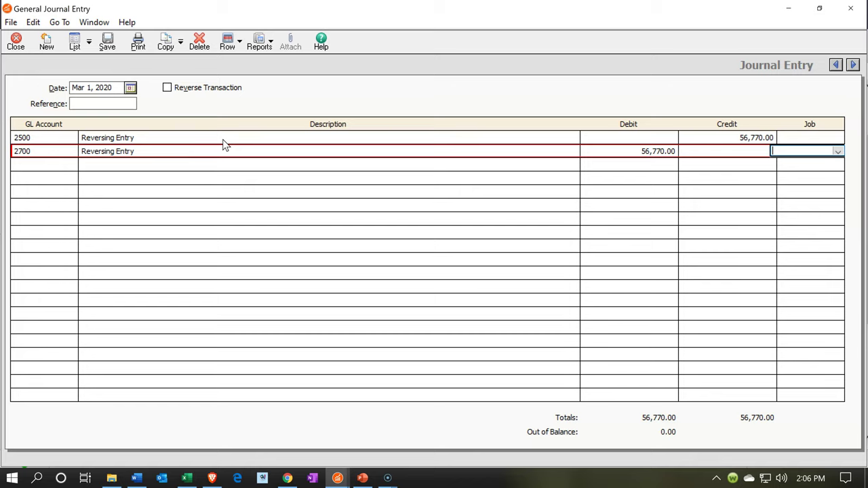
pyautogui.press('Tab')
# Save the reversing journal entry and close the General Journal Entry window.
pyautogui.click(115, 54)
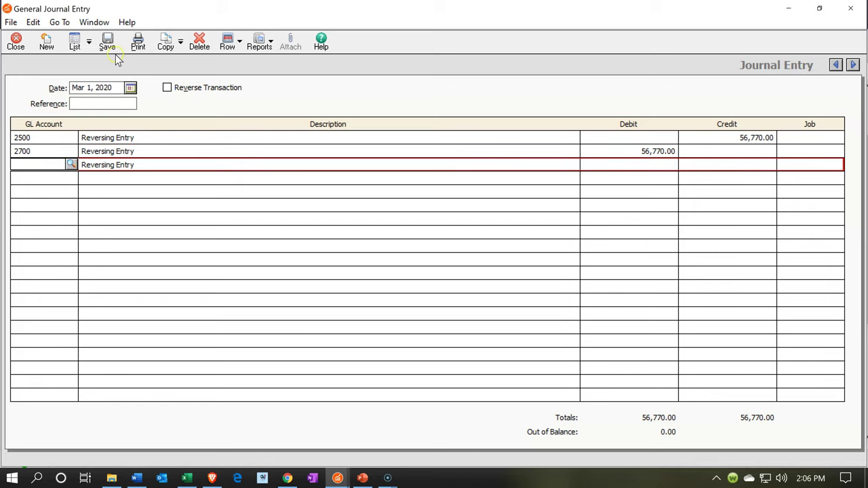
pyautogui.click(107, 42)
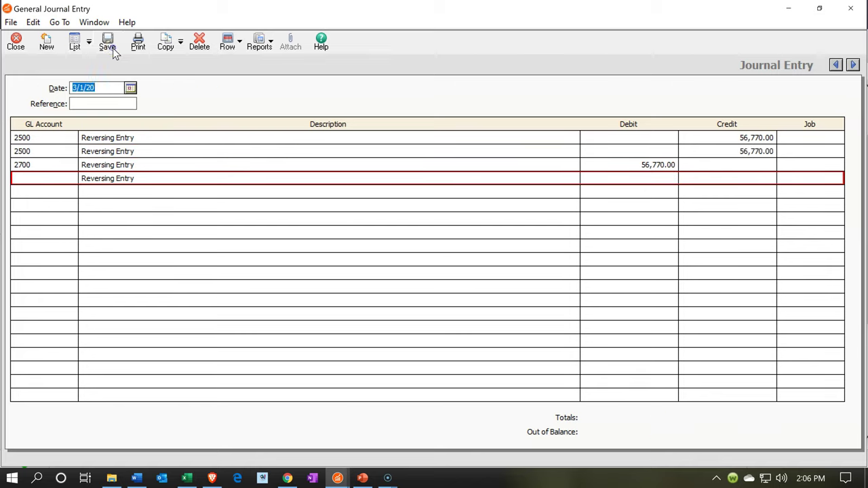
pyautogui.click(858, 15)
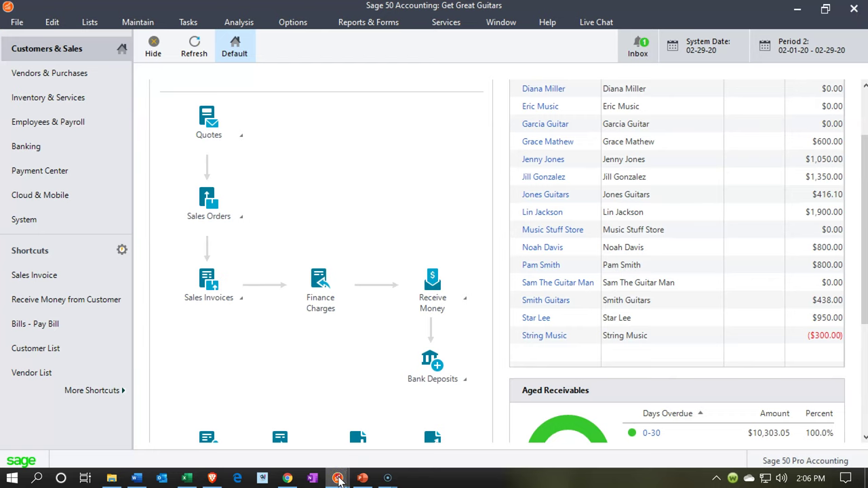
# Return to the balance sheet and rerun it for a Range time frame from Period 3 (3/1/20) to Period 3 (3/31/20).
pyautogui.moveTo(339, 476)
pyautogui.click(427, 437)
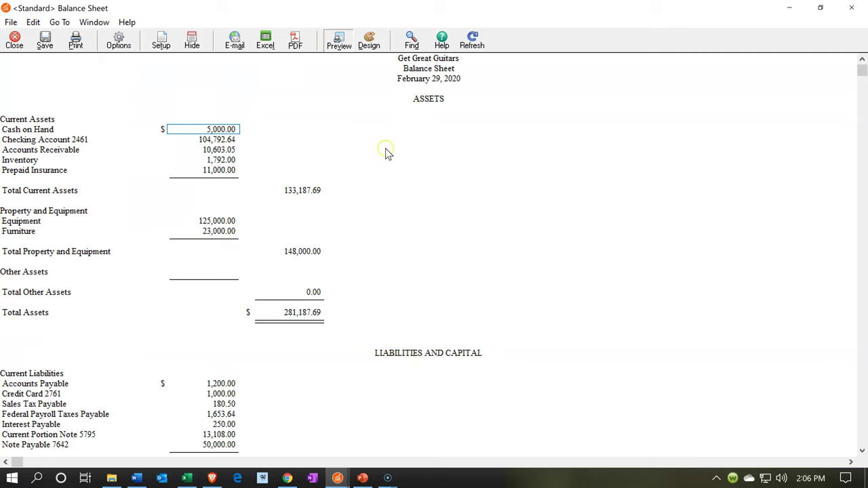
pyautogui.scroll(-2, 376, 183)
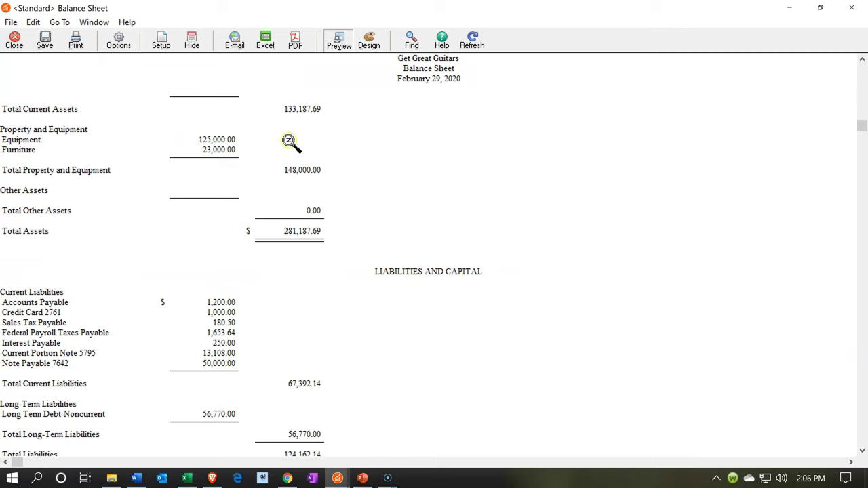
pyautogui.click(119, 40)
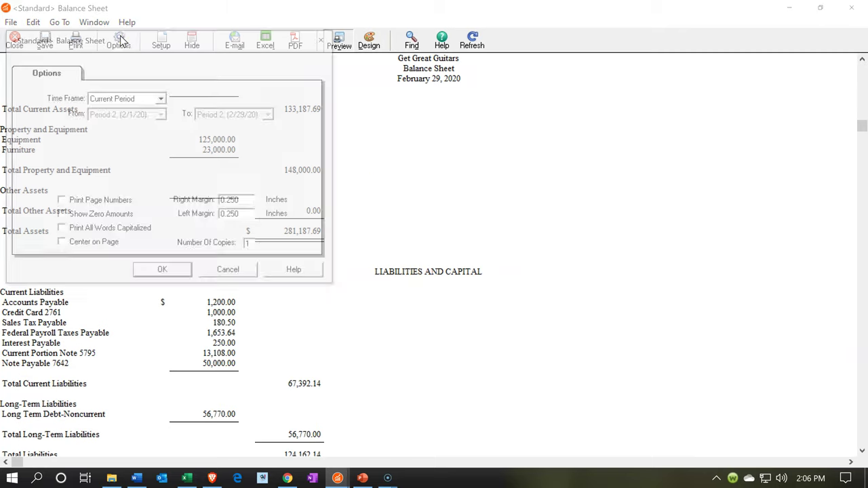
pyautogui.click(162, 99)
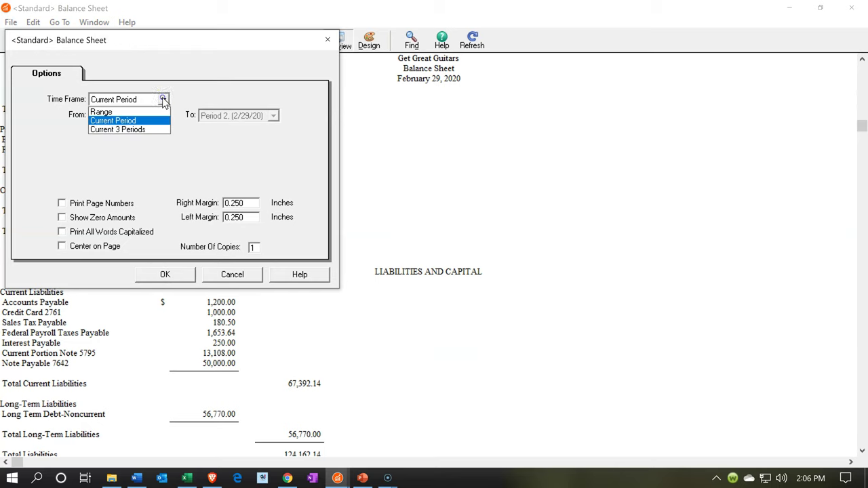
pyautogui.click(120, 113)
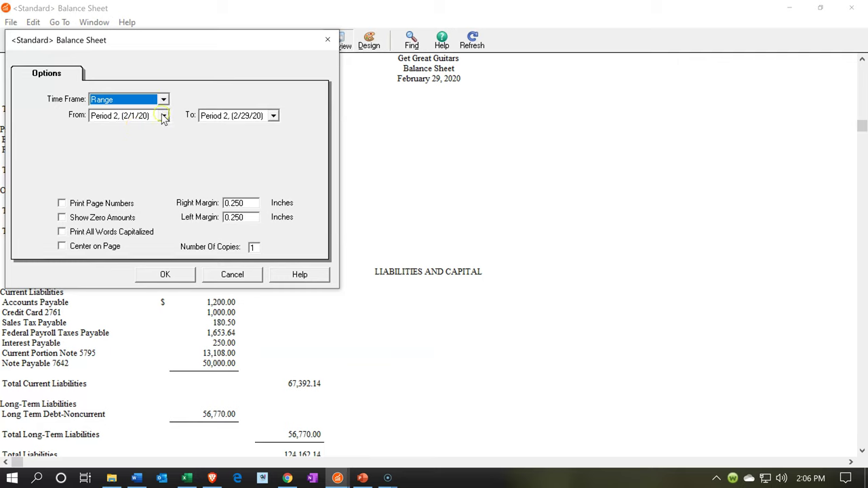
pyautogui.click(162, 116)
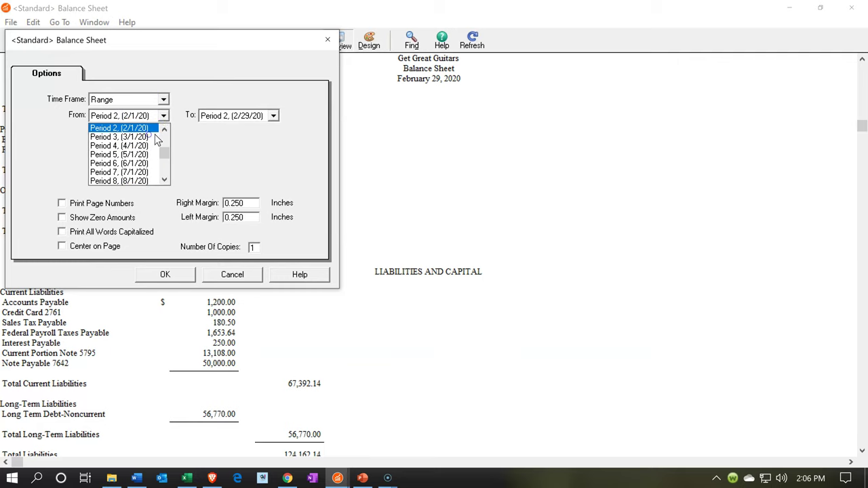
pyautogui.click(154, 136)
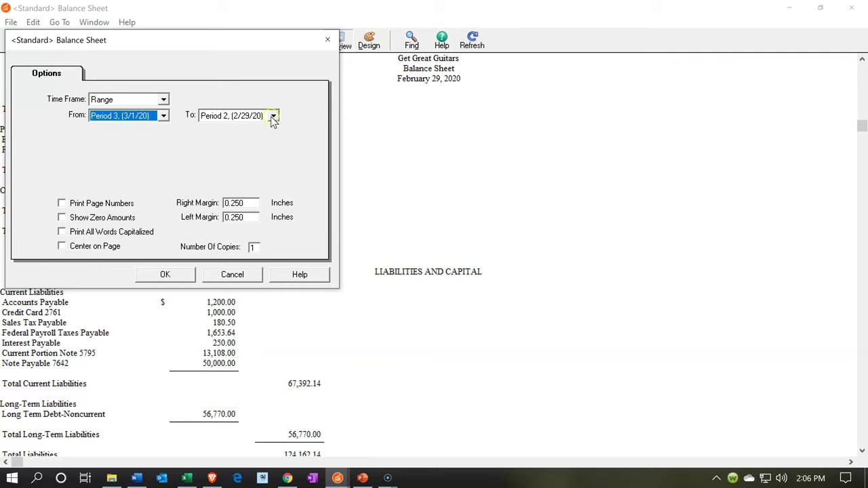
pyautogui.click(273, 116)
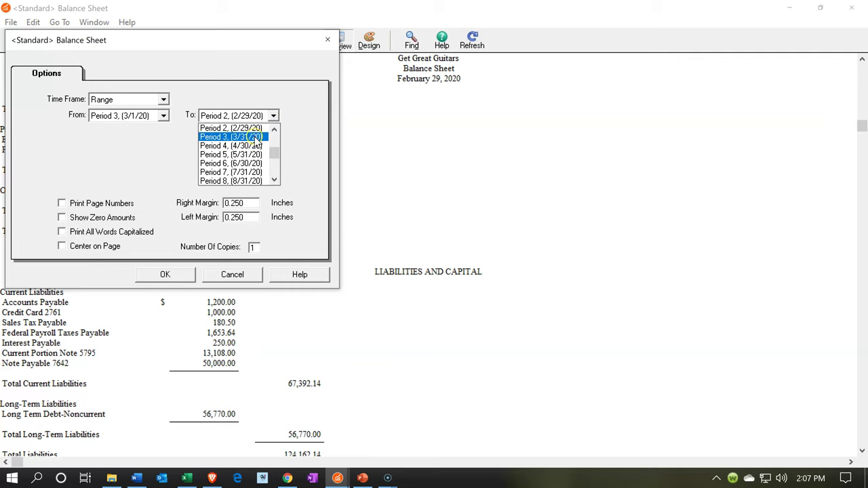
pyautogui.click(257, 137)
pyautogui.click(167, 274)
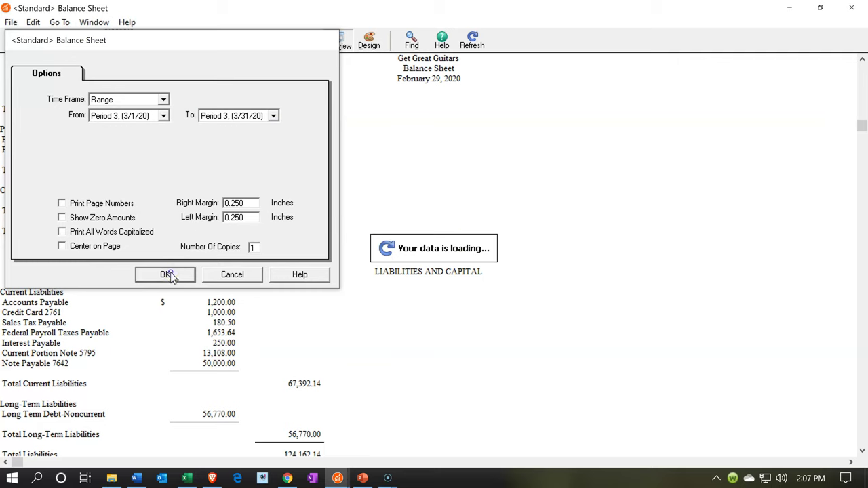
# Examine the Current Portion Note 5795 amount under current liabilities on the March 31, 2020 balance sheet.
pyautogui.scroll(-7, 172, 277)
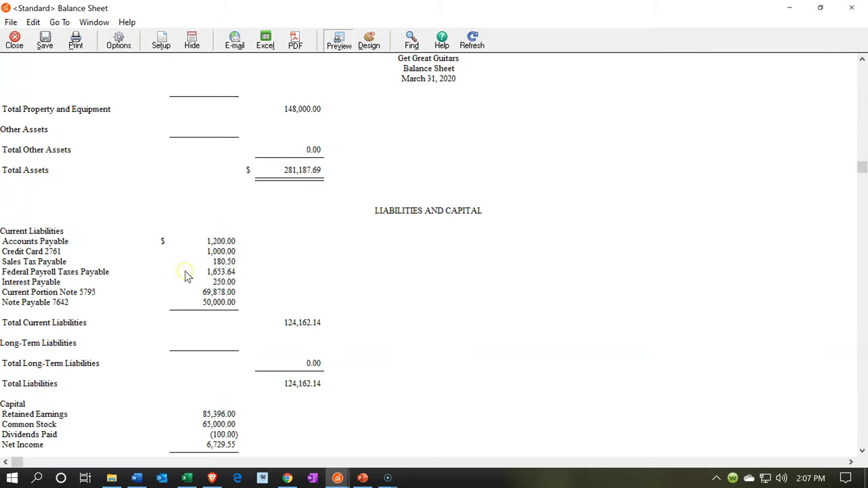
pyautogui.scroll(-2, 187, 271)
pyautogui.click(203, 251)
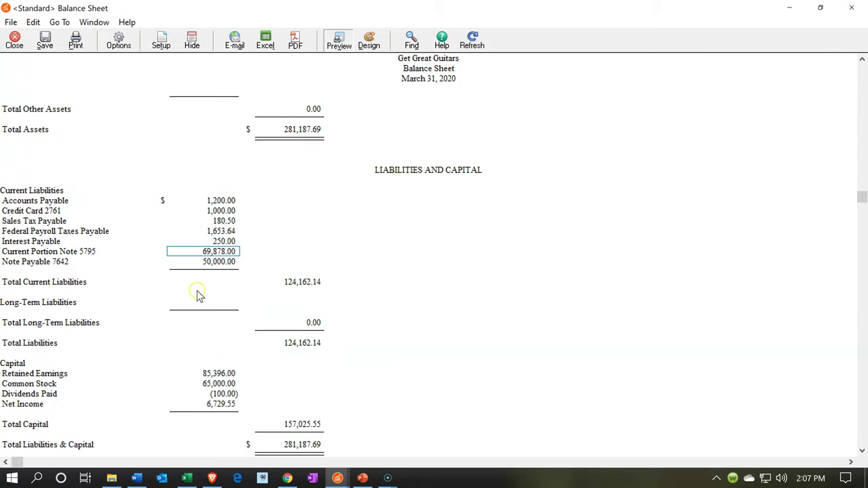
# Switch to Loan Payments.xlsx in Excel, check the loan balances and breakdown for payments 2 and 3, and return to the Sage 50 balance sheet.
pyautogui.click(186, 477)
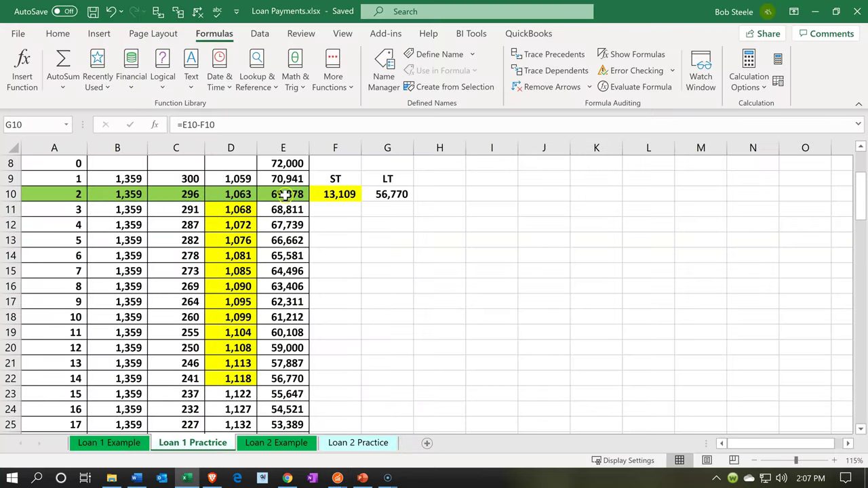
pyautogui.click(287, 194)
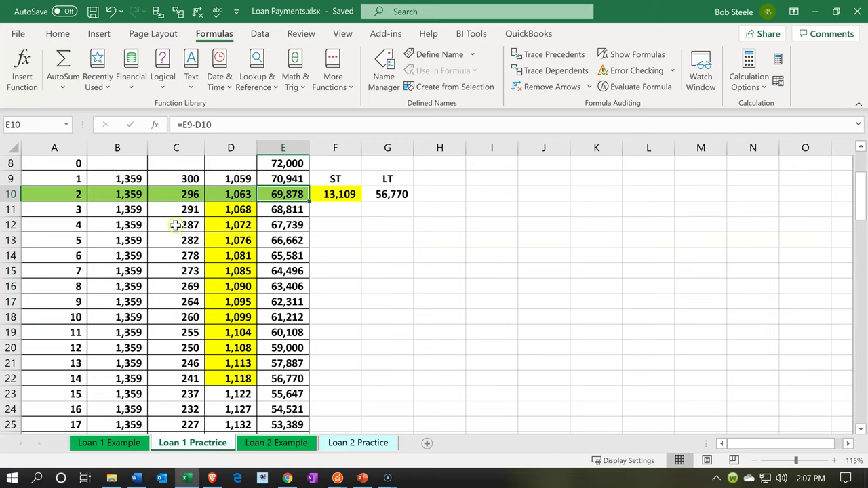
pyautogui.moveTo(139, 210); pyautogui.dragTo(218, 205)
pyautogui.click(273, 210)
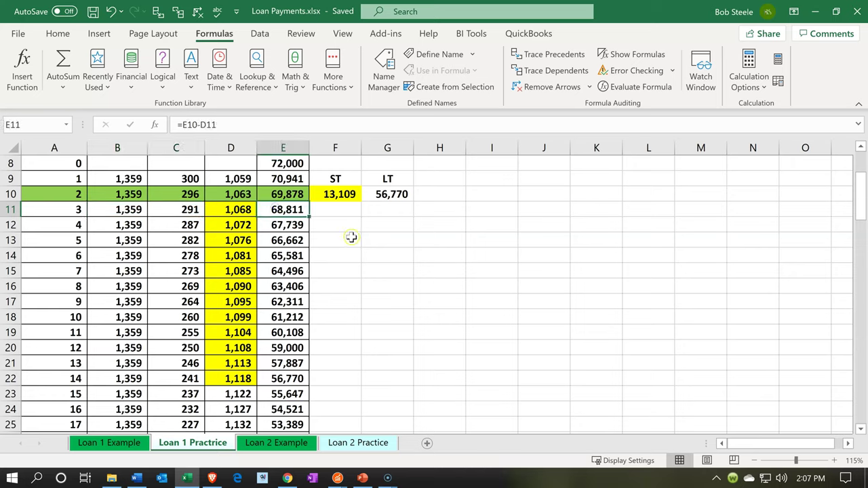
pyautogui.click(817, 17)
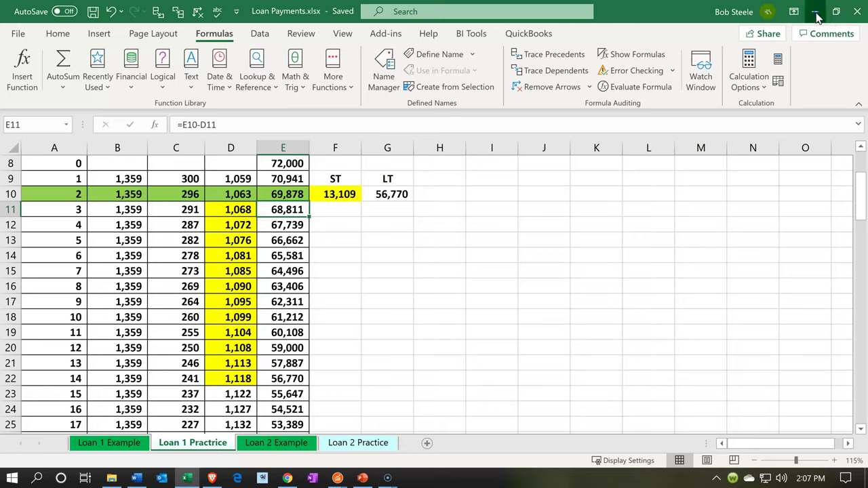
pyautogui.click(290, 282)
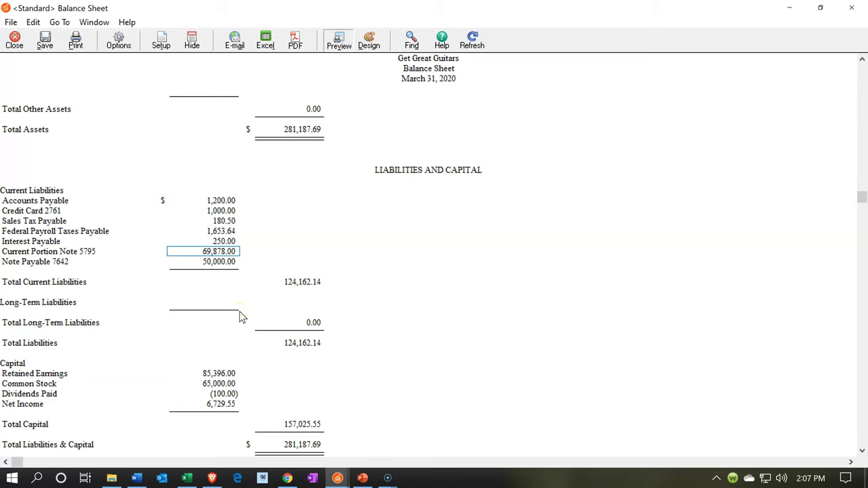
# Rerun the March balance sheet with the Show Zero Amounts option enabled.
pyautogui.click(177, 98)
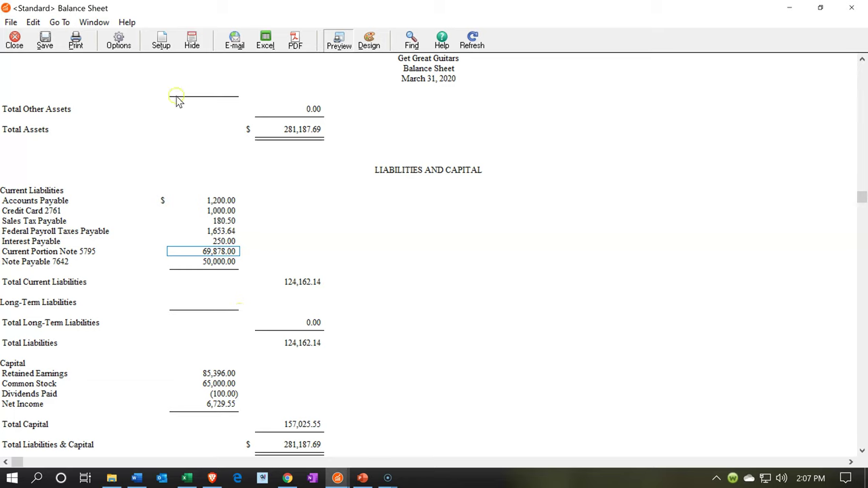
pyautogui.click(119, 41)
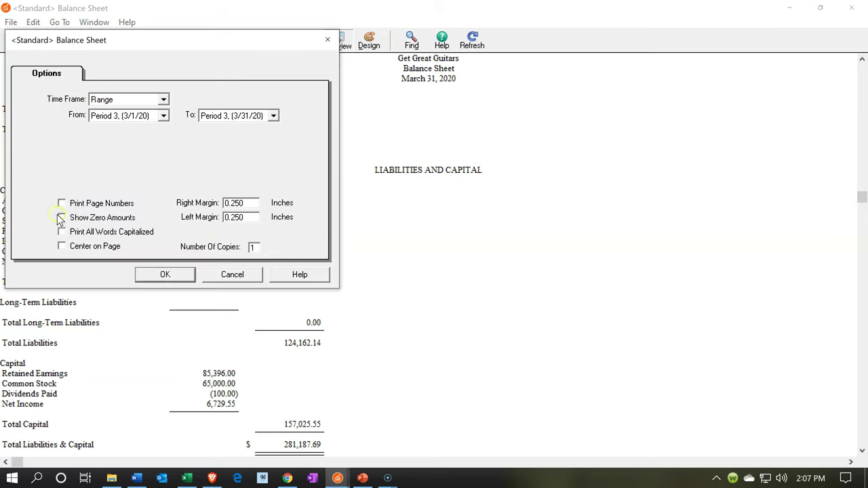
pyautogui.click(63, 219)
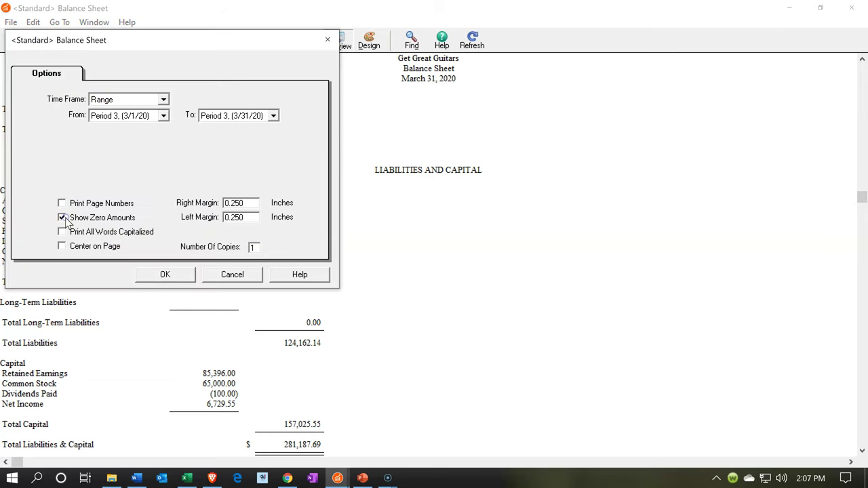
pyautogui.click(157, 280)
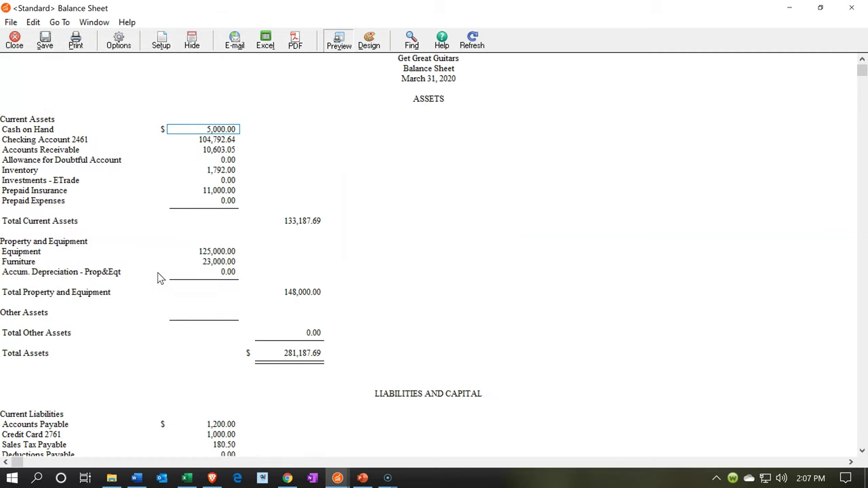
# Open the general ledger detail behind the Long Term Debt-Noncurrent amount under long-term liabilities.
pyautogui.scroll(-8, 157, 278)
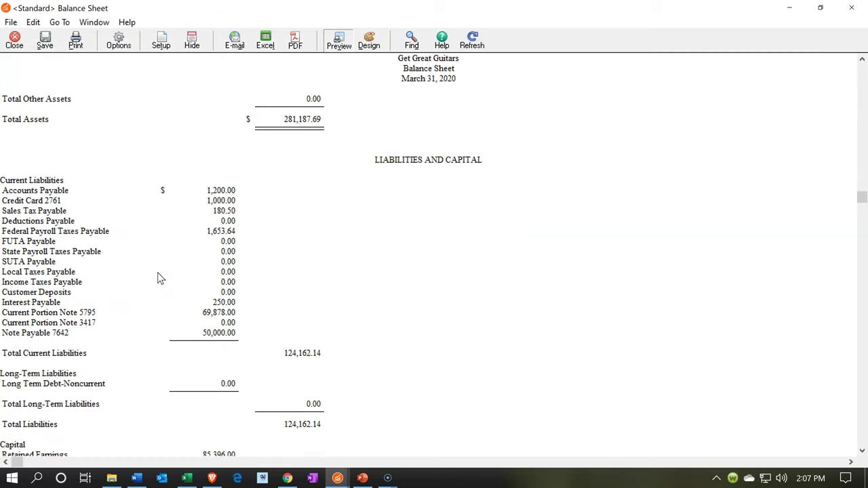
pyautogui.scroll(-1, 157, 278)
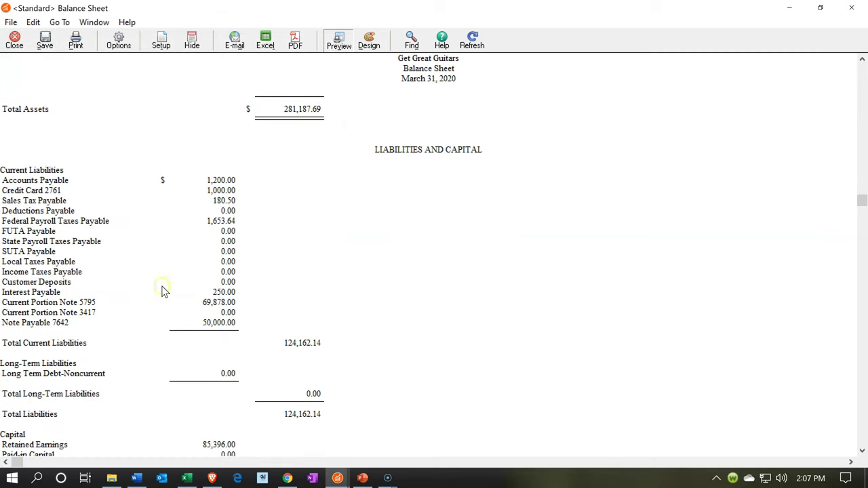
pyautogui.doubleClick(226, 374)
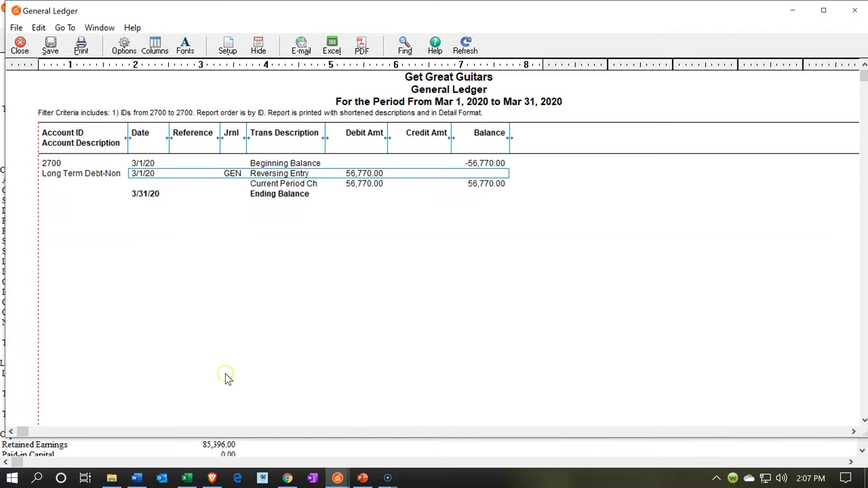